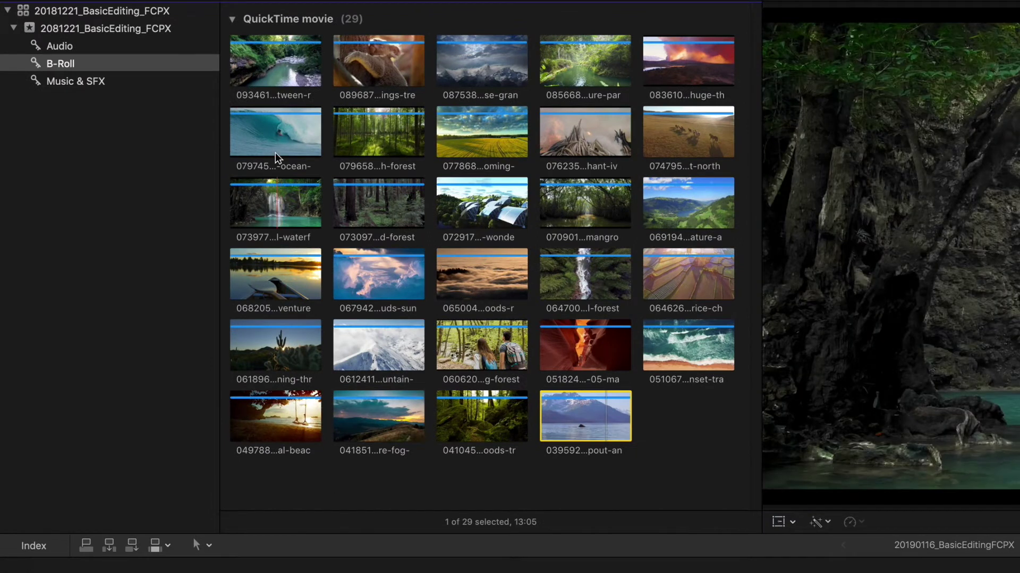
Step: Select the full 32:22 ocean wave clip 079745 in the B-Roll event browser
click(276, 136)
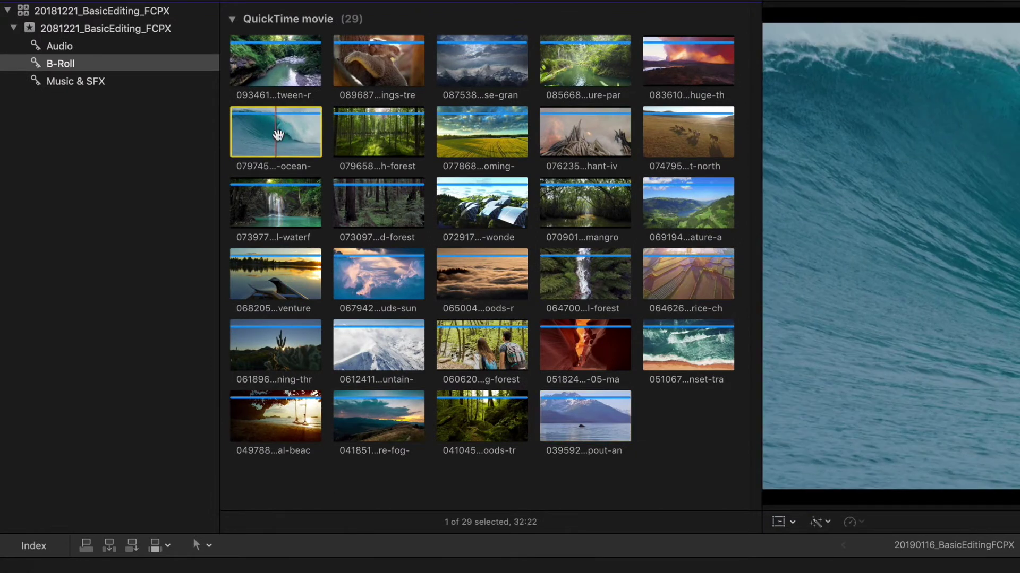
Step: Drag out ranges on the ocean clip, try adding extra ranges, and keep a single 14:06 range
drag(256, 135, 296, 138)
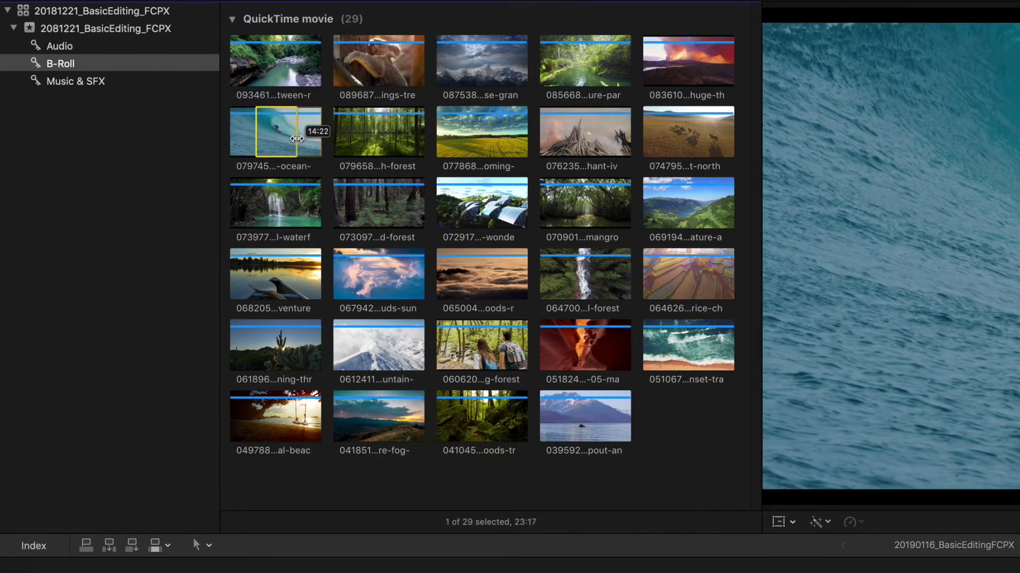
drag(313, 139, 297, 141)
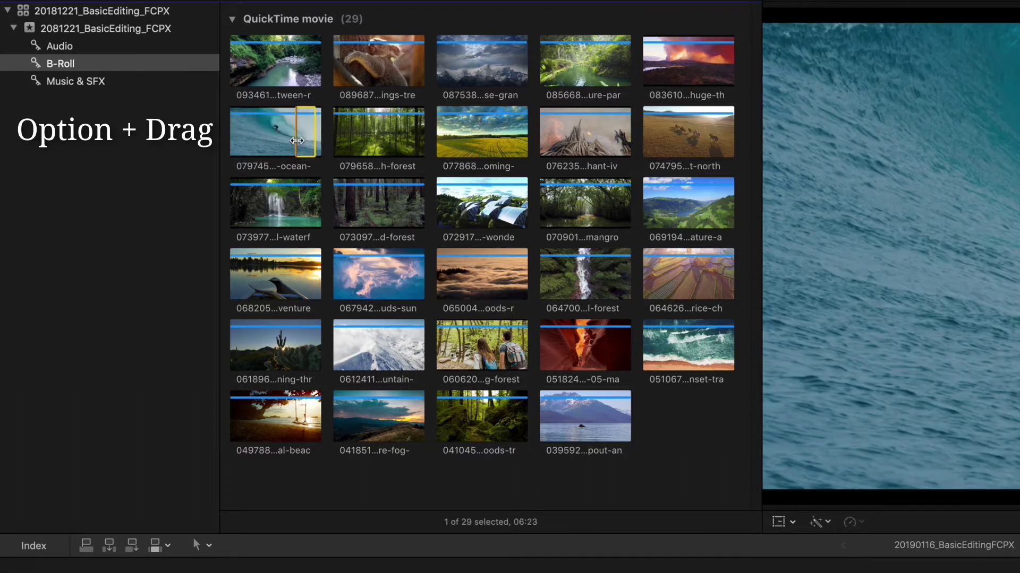
drag(274, 142, 242, 138)
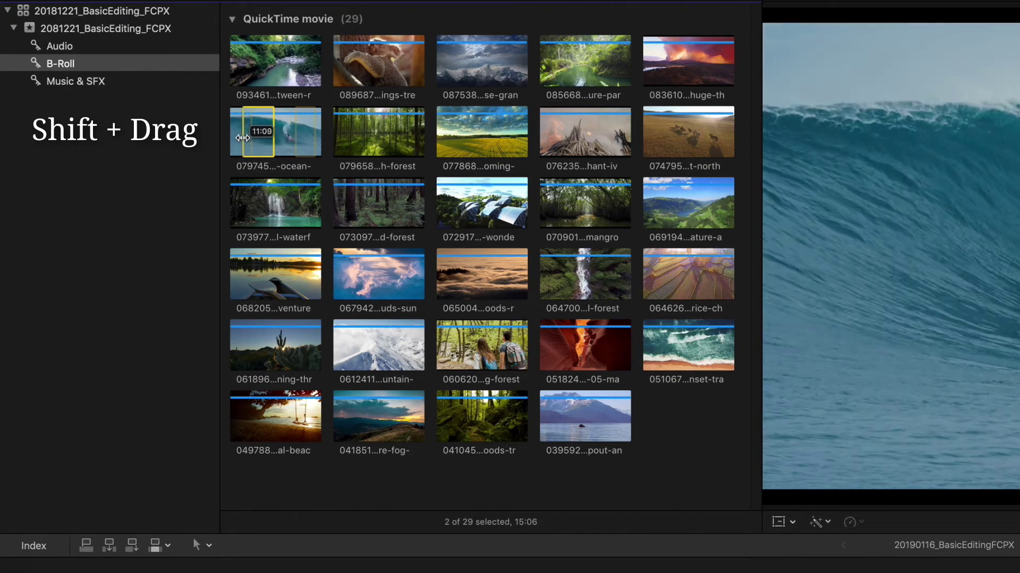
shift+click(279, 135)
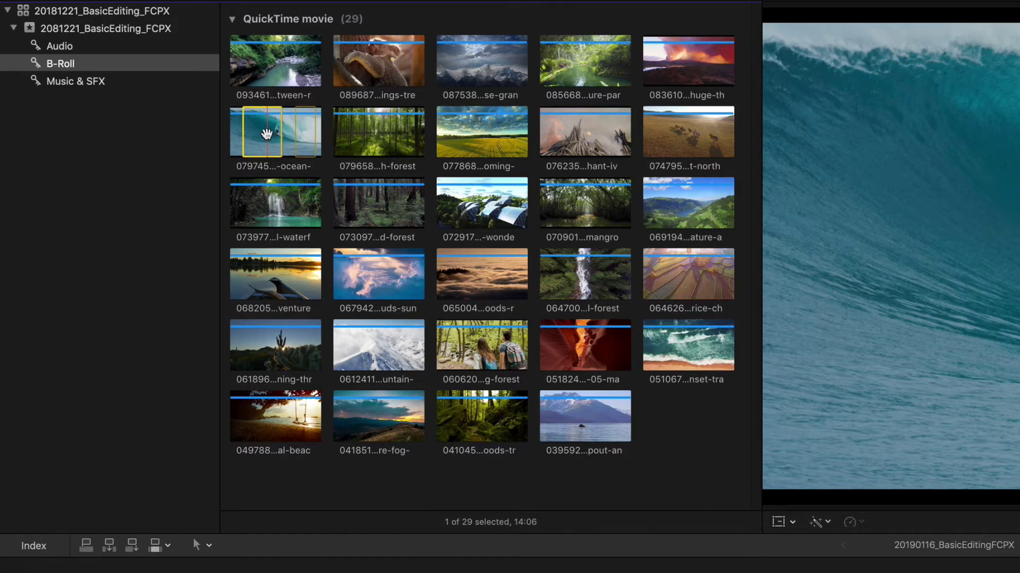
Step: Set in/out points on the ocean clip, add and clear a second range, then reselect the whole clip
key(i)
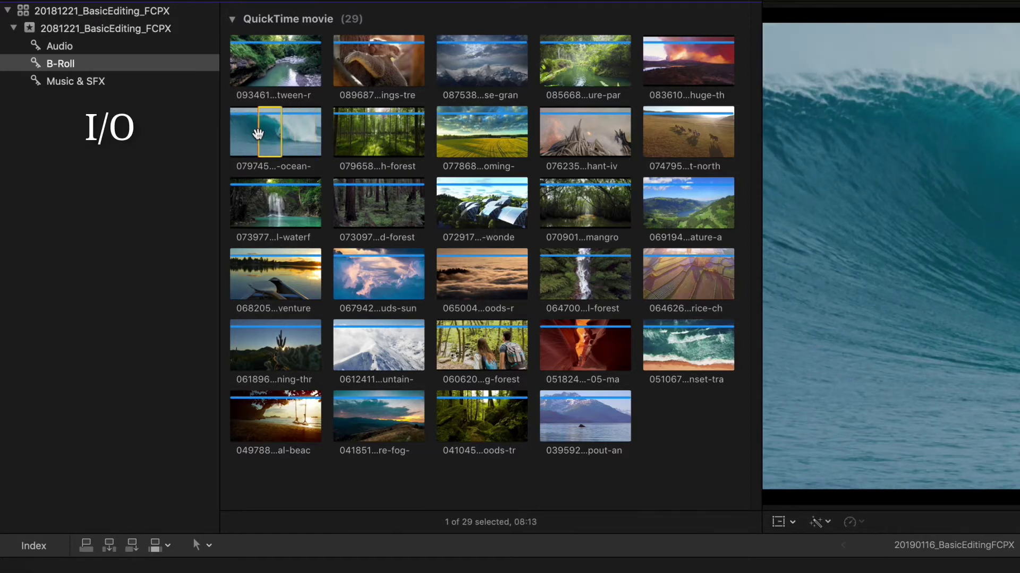
key(o)
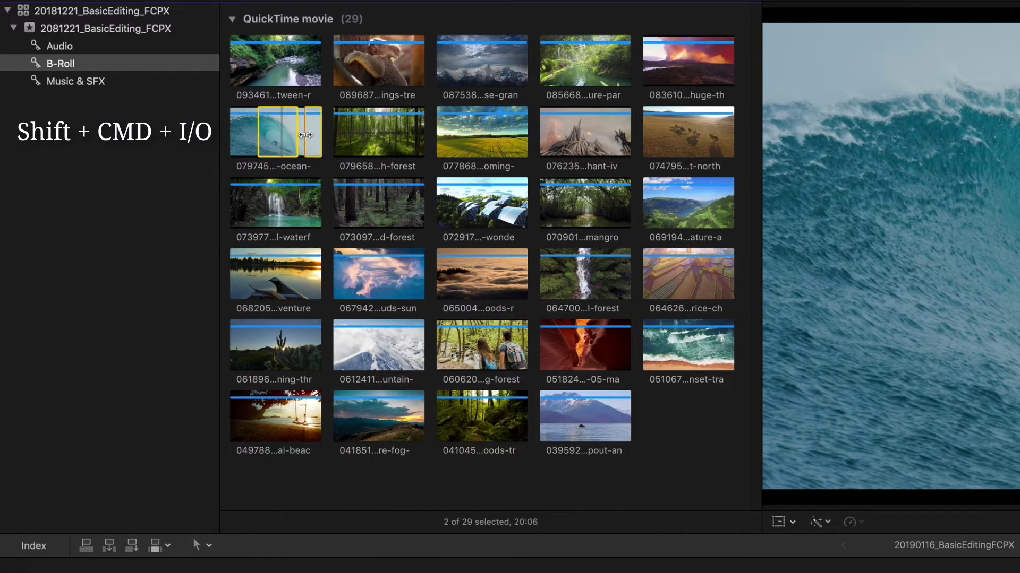
key(shift+super+i)
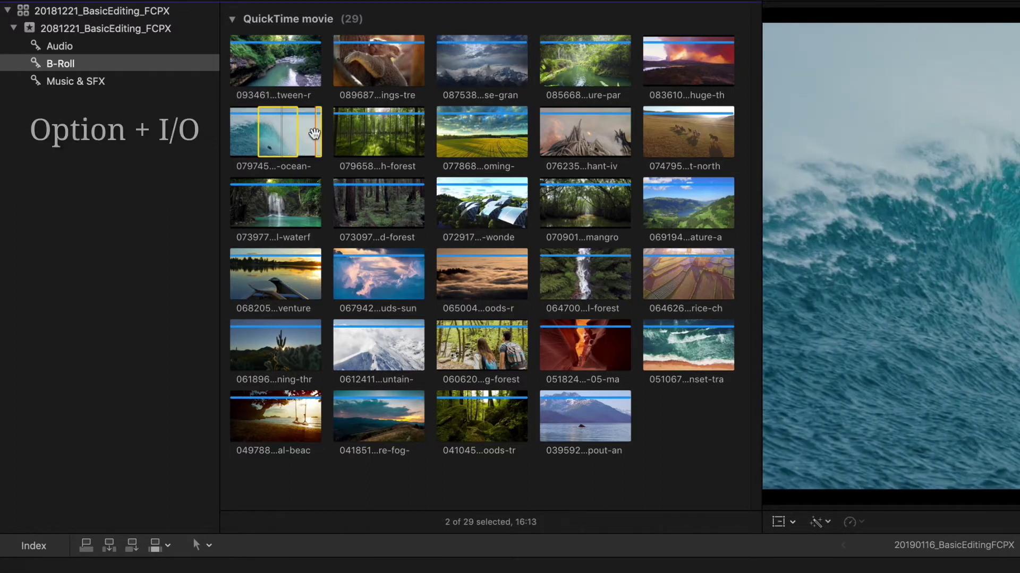
key(alt+o)
key(alt+i)
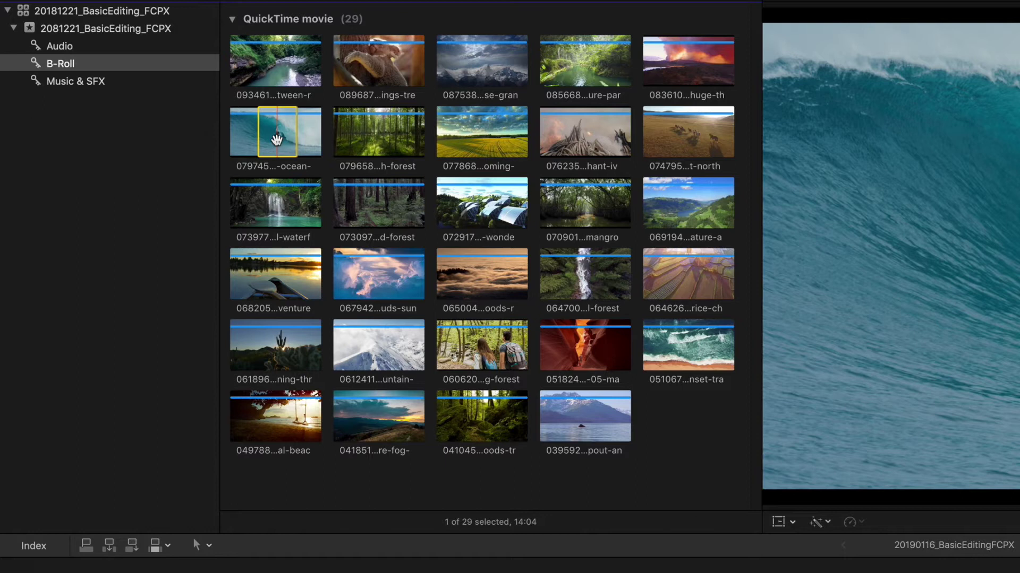
key(x)
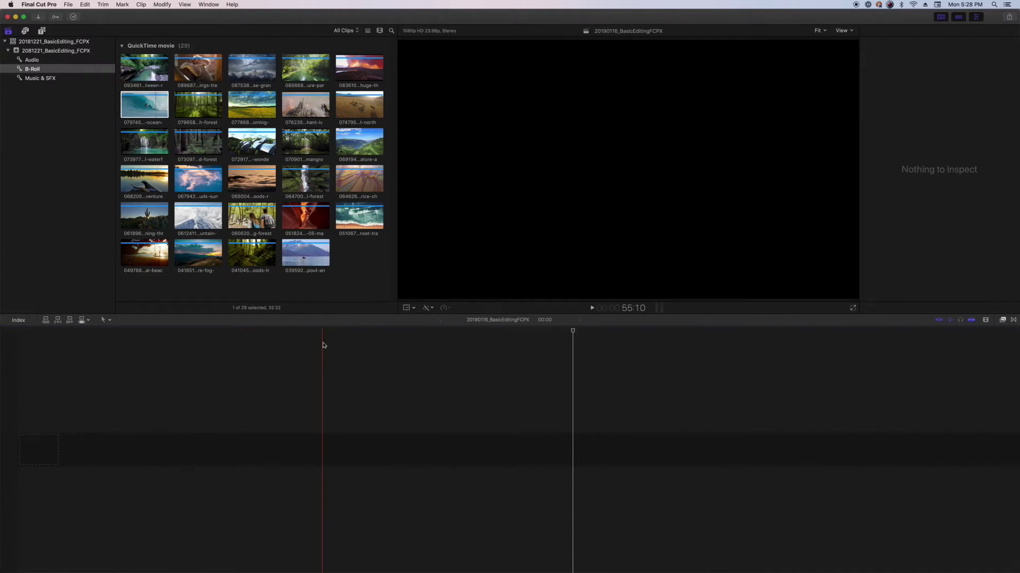
Step: Import ProRes clips 080812551, 090685085, 091562318 and 100741316 from Finder, then marquee-select fourteen clips
click(24, 560)
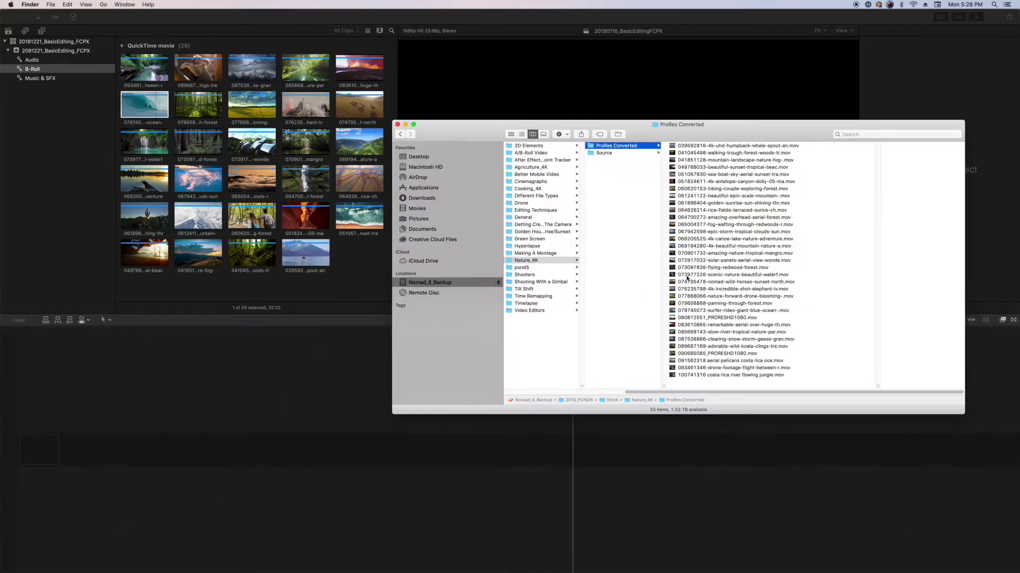
click(727, 319)
super+click(718, 353)
super+click(718, 361)
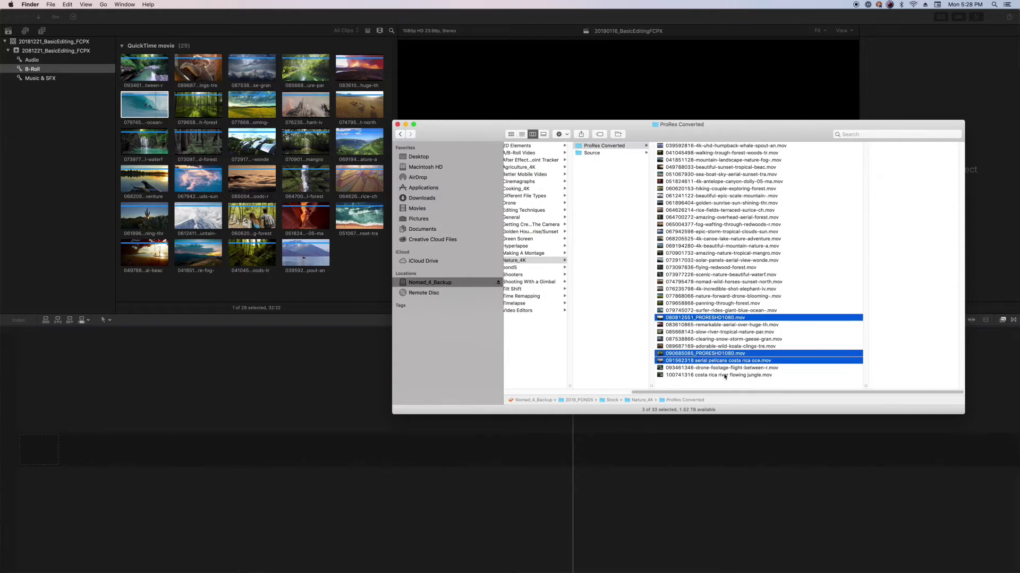
super+click(725, 376)
drag(725, 376, 359, 268)
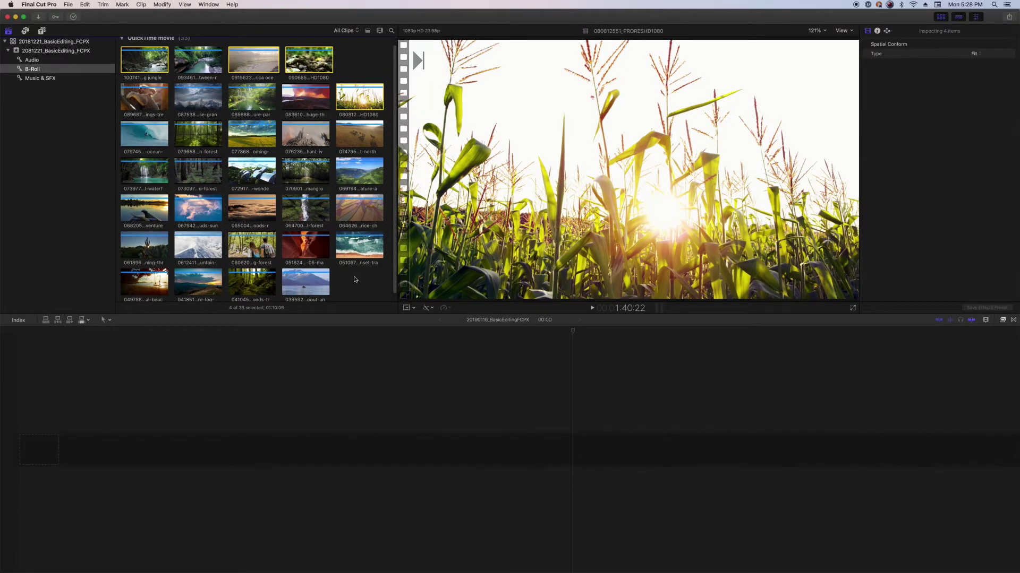
drag(367, 61, 16, 450)
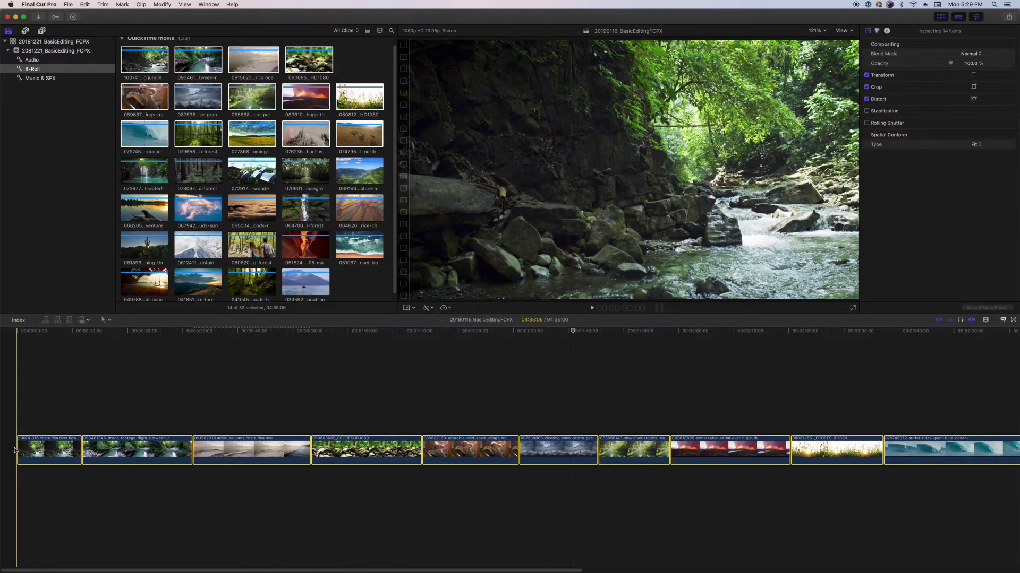
Step: Undo the first placement and append the fourteen selected clips to the primary storyline
key(super+z)
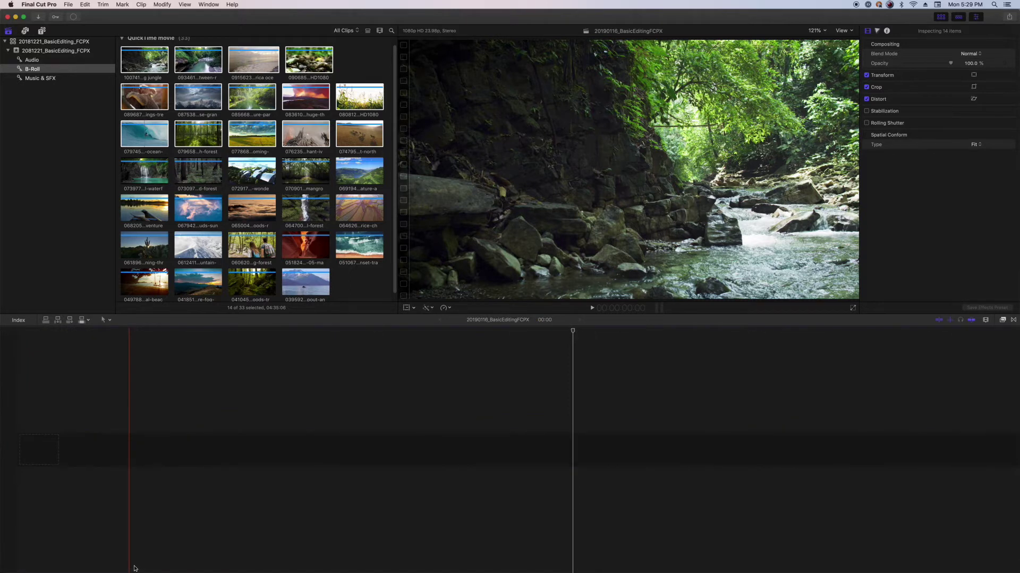
key(e)
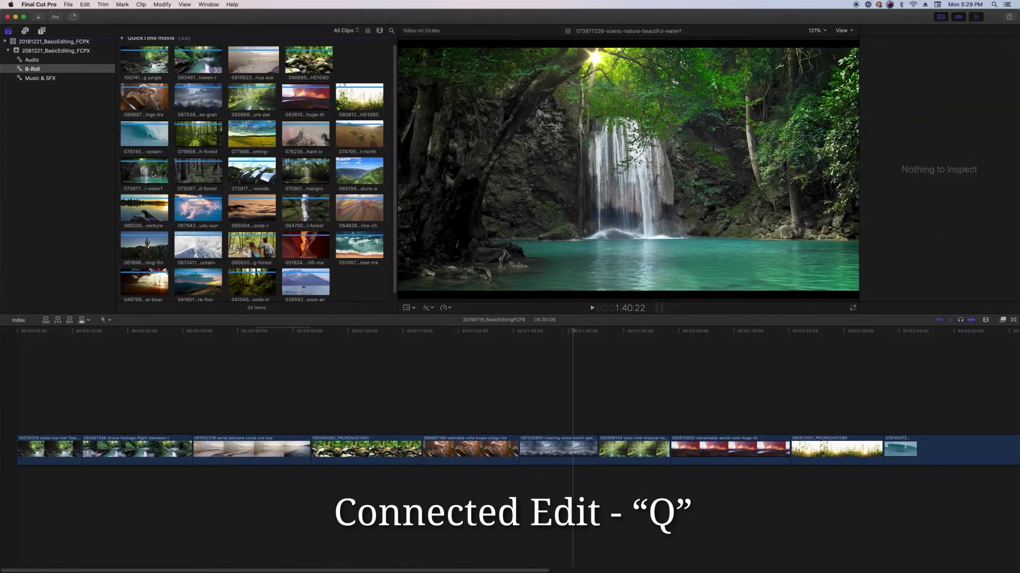
Step: Connect waterfall clip 073977 above the drone clip, then mark a younger me range in Music & SFX
click(148, 171)
drag(148, 172, 104, 407)
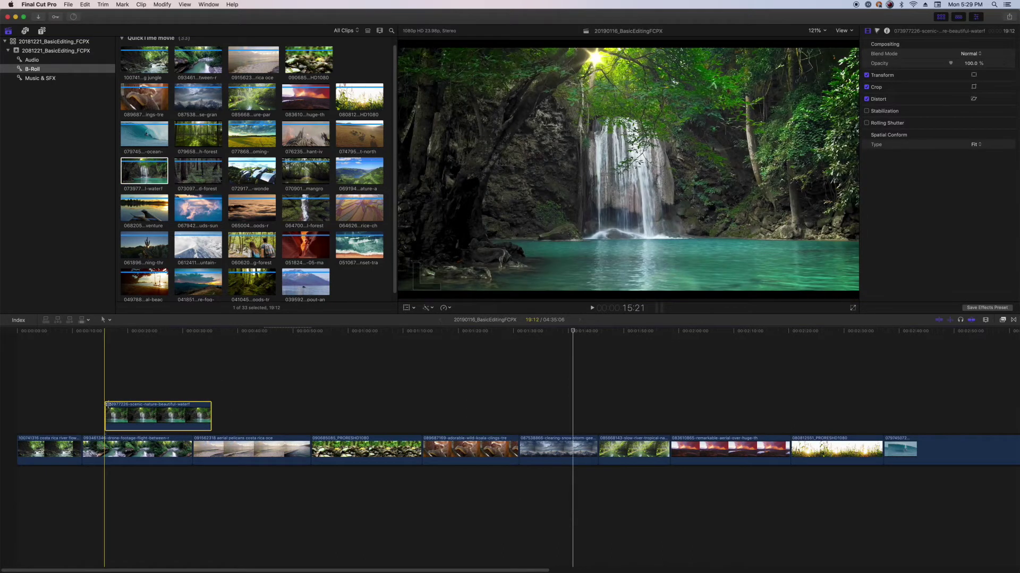
mouse_move(125, 450)
mouse_down()
mouse_move(161, 450)
mouse_move(109, 449)
mouse_move(125, 452)
mouse_up()
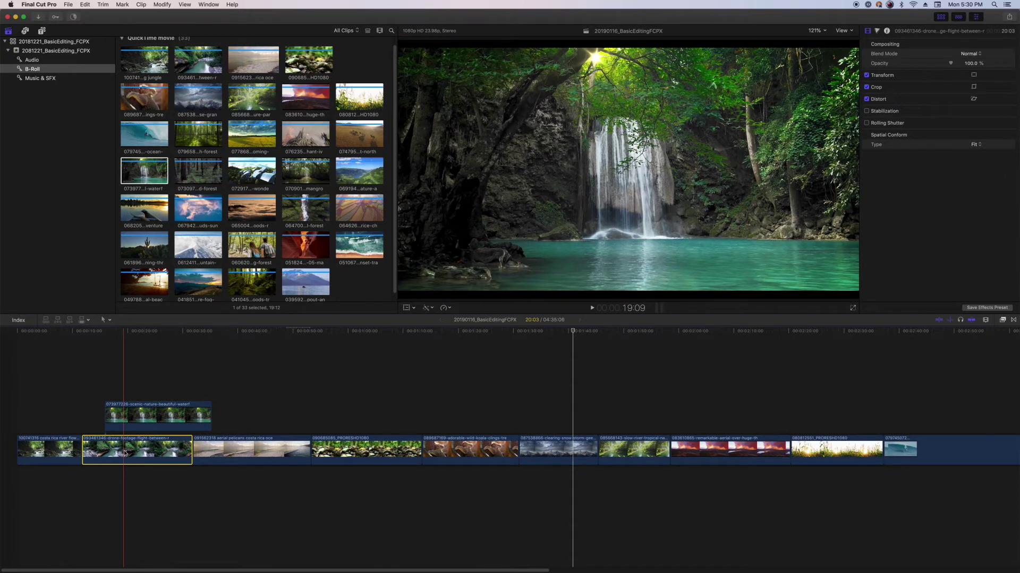
click(40, 78)
click(185, 172)
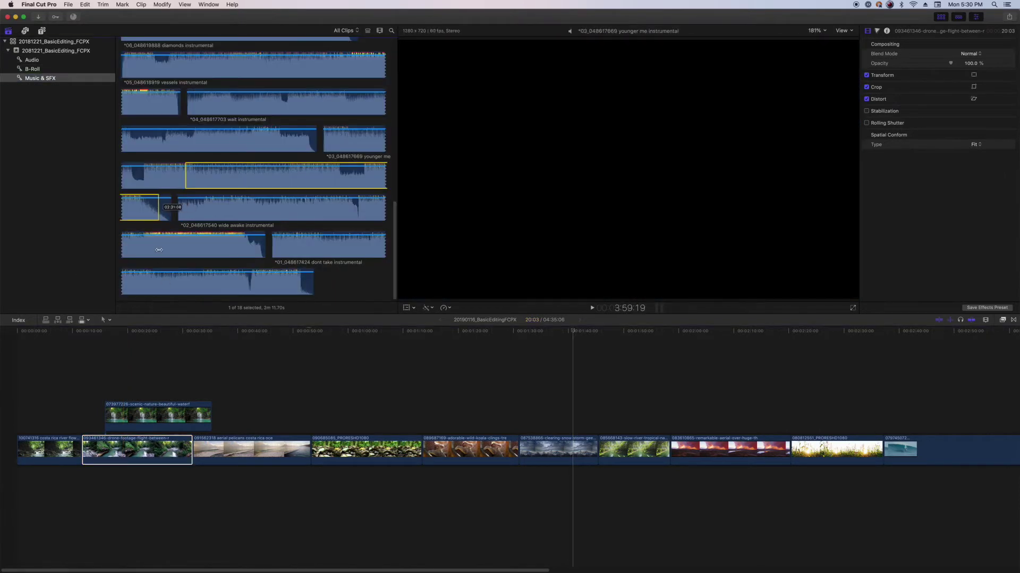
Step: Place the younger me music range beneath the storyline and insert the redwood forest clip from B-Roll
drag(186, 172, 107, 493)
click(31, 69)
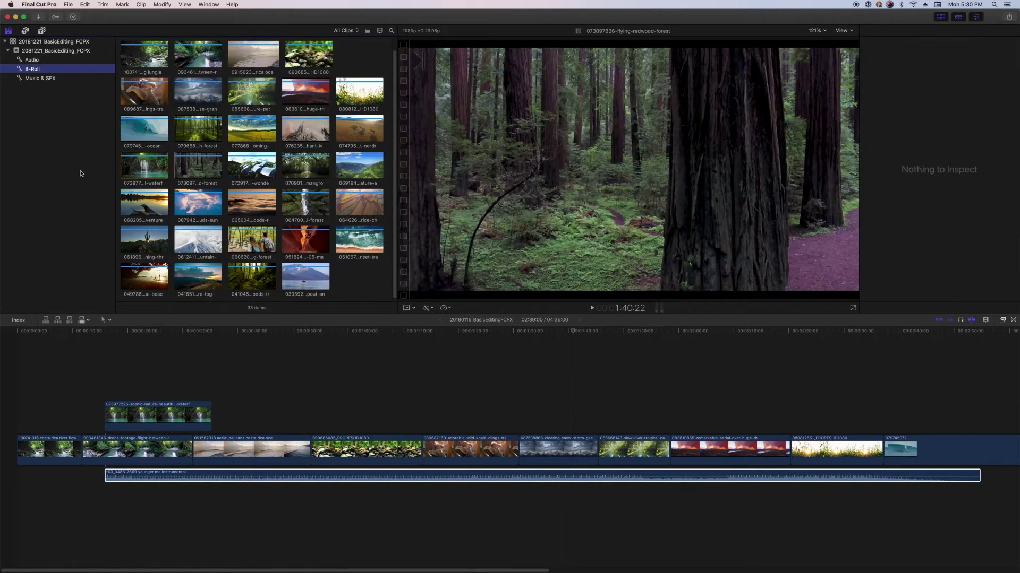
drag(198, 167, 309, 455)
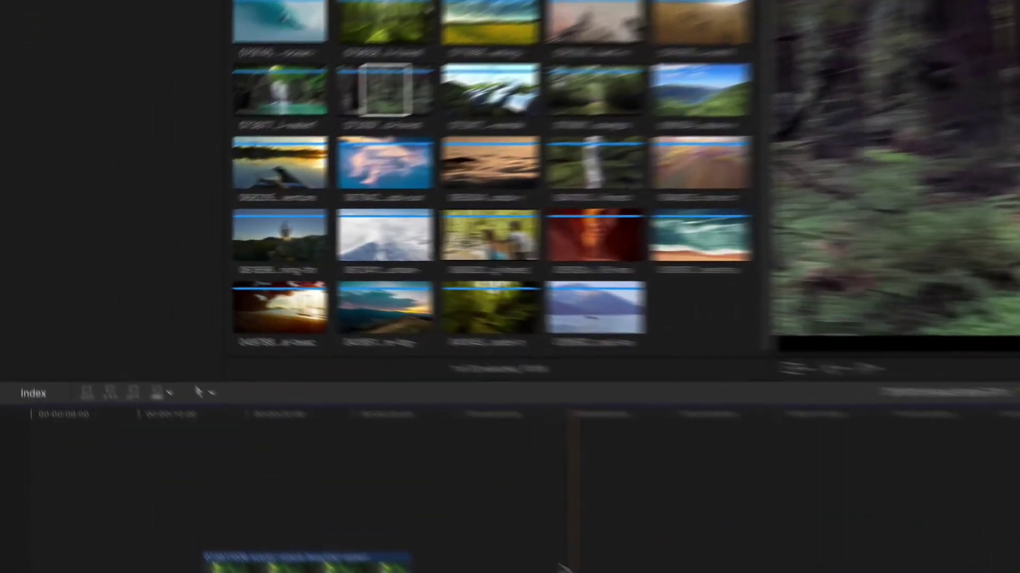
Step: Append the tropical mangrove clip after the last clip of the primary storyline
click(306, 166)
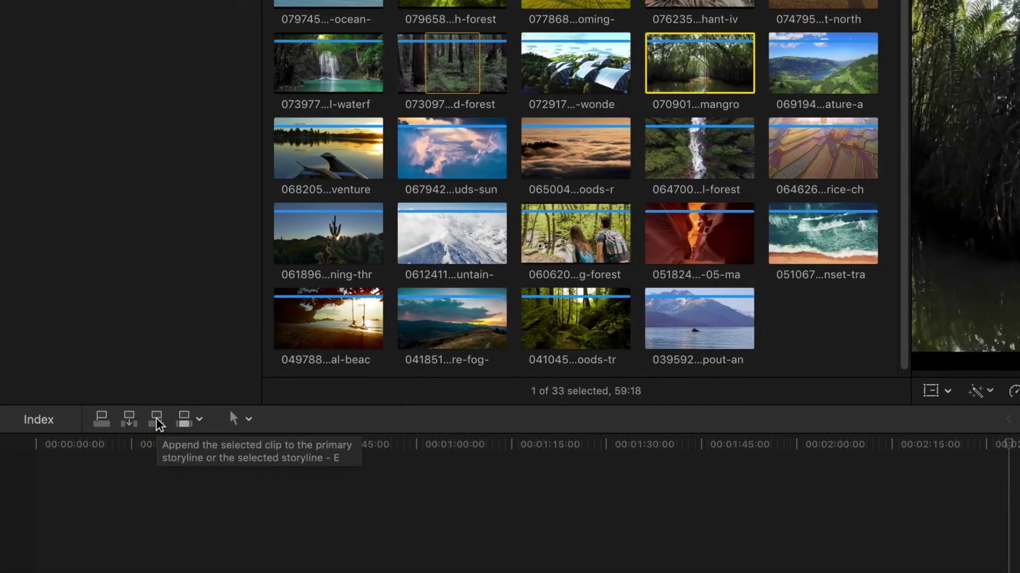
click(156, 419)
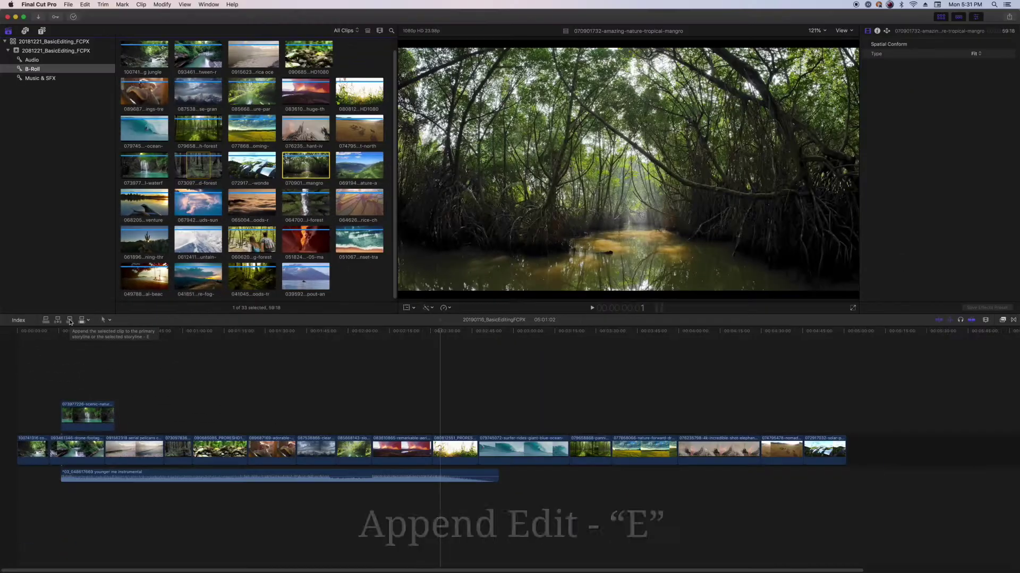
click(131, 392)
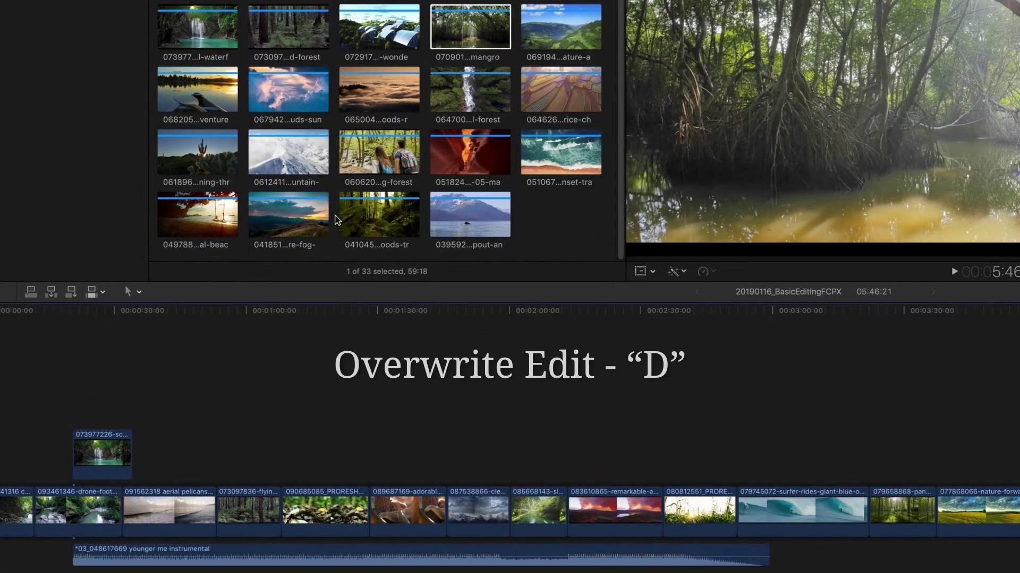
Step: Overwrite the surfer clip and clip 079658 with the mountain lake clip 069194
click(361, 170)
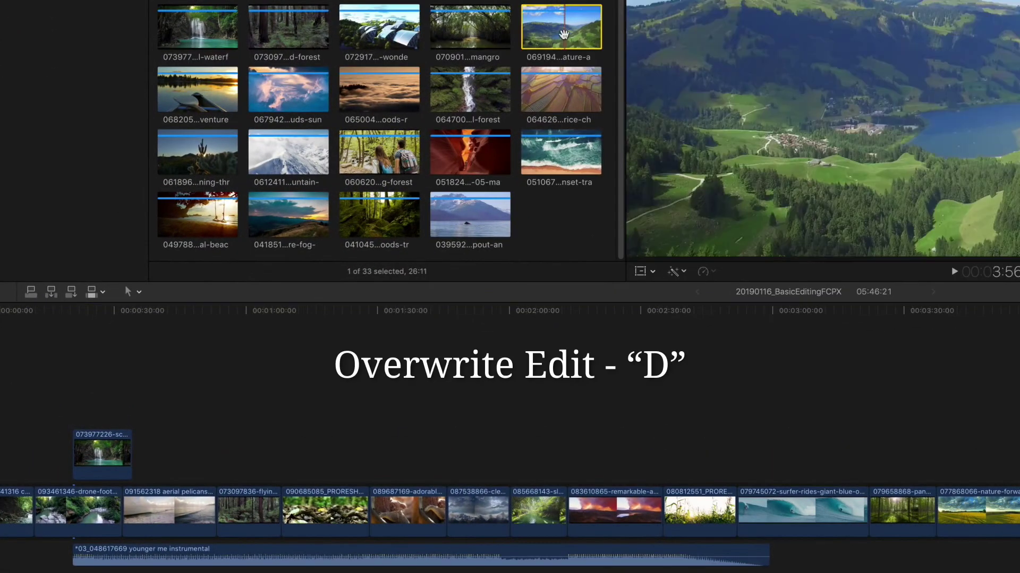
click(769, 311)
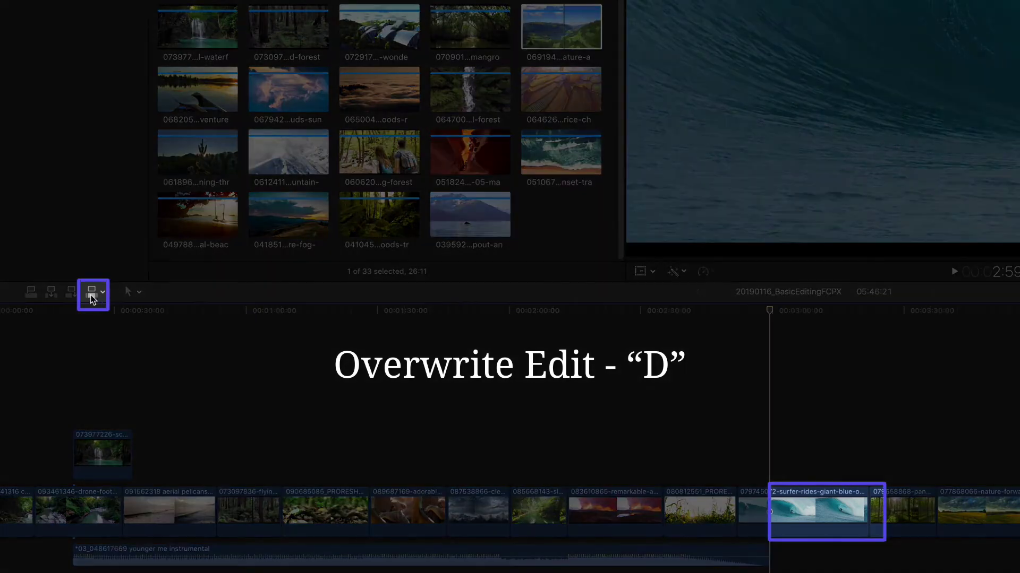
click(92, 292)
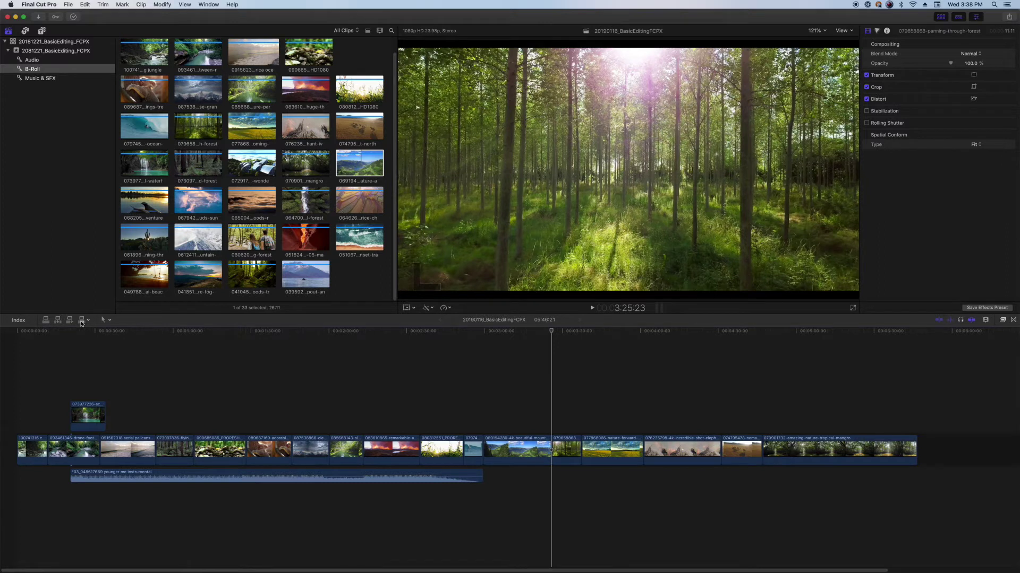
click(81, 321)
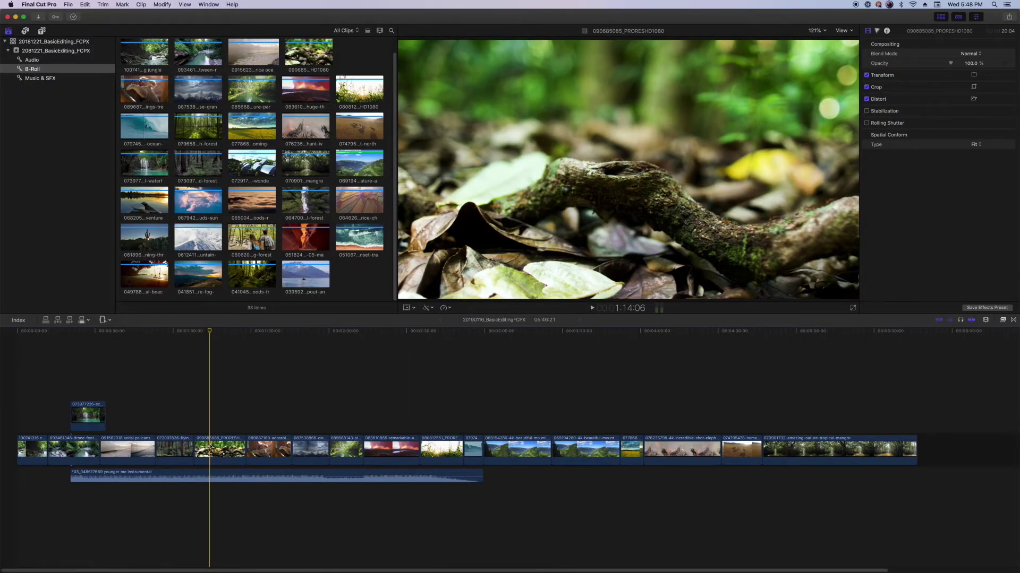
Step: Mark a range in clip 090685085, browse source clips, and park the playhead on the fire clip
drag(209, 449, 243, 443)
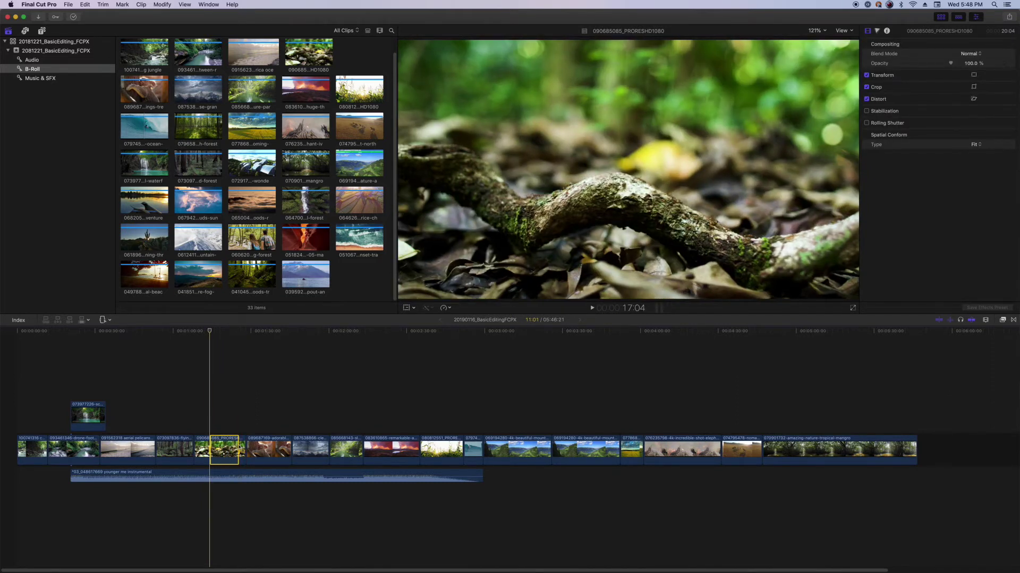
click(139, 130)
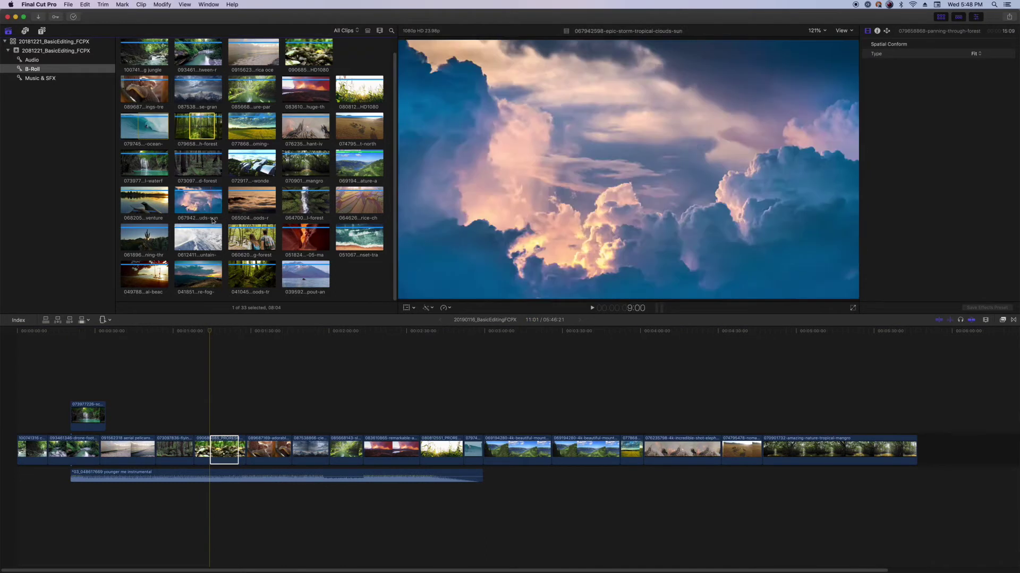
click(269, 354)
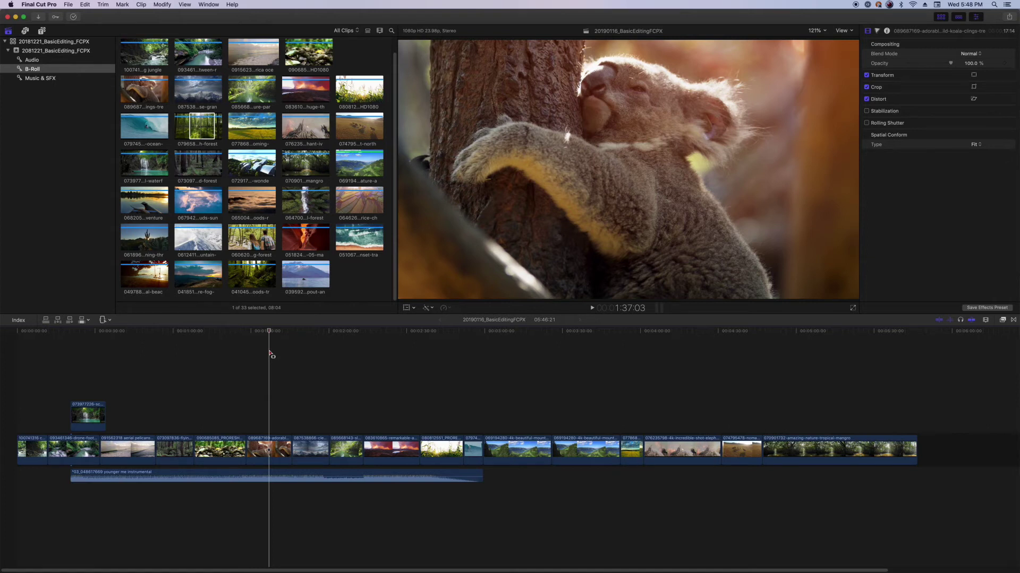
click(245, 126)
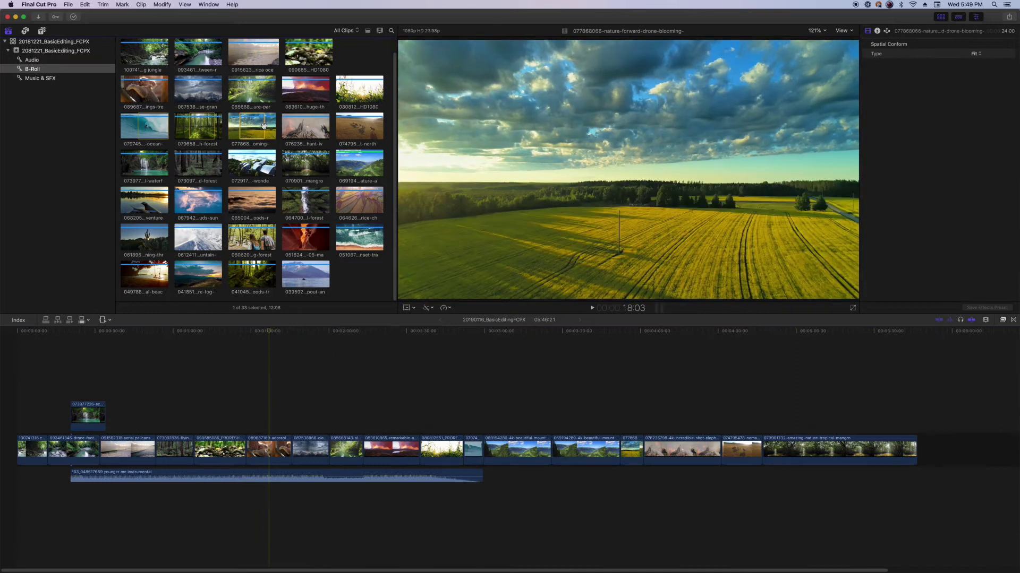
click(370, 129)
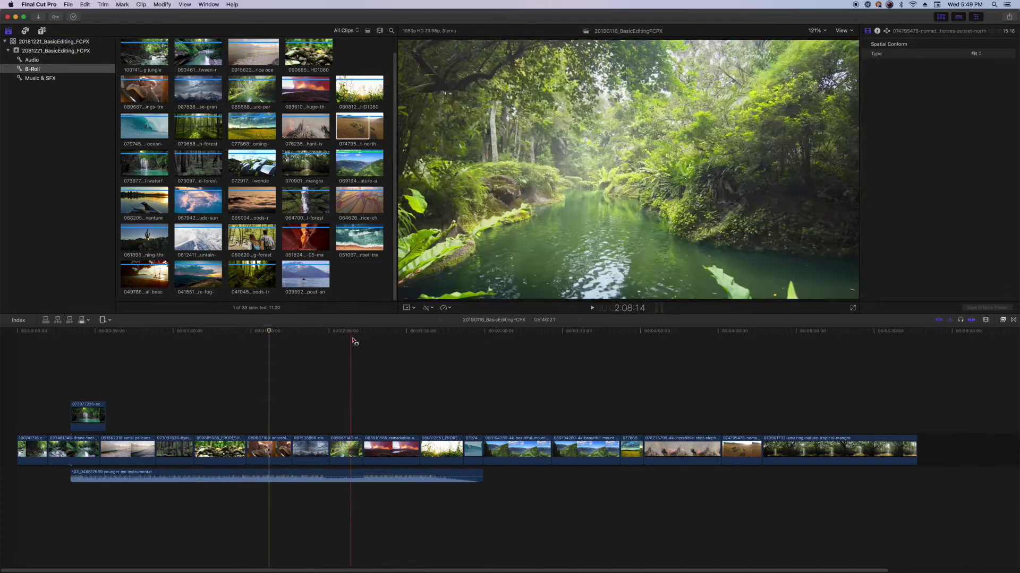
click(362, 331)
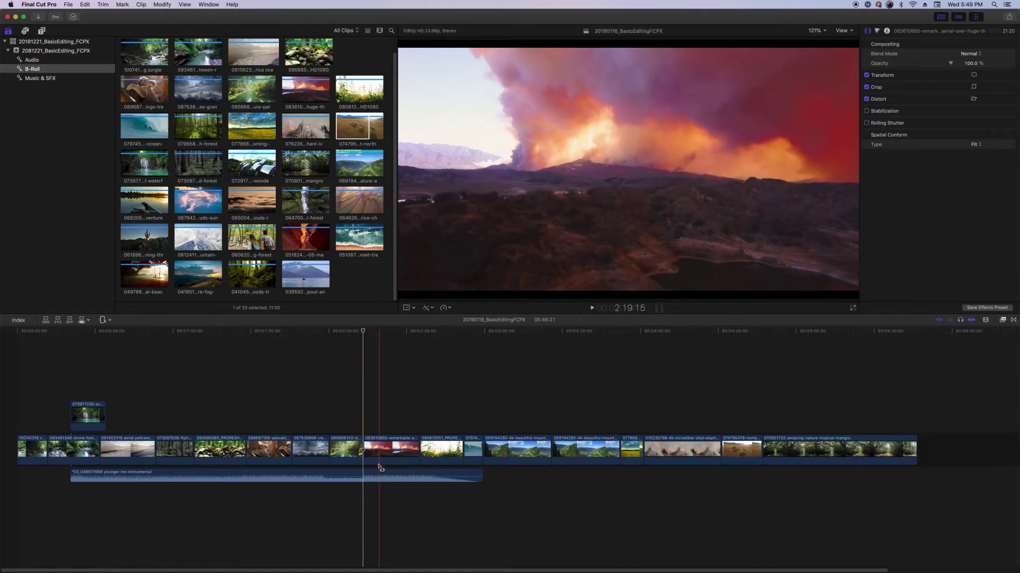
Step: Insert field clip 077868 at the playhead in the fire clip, then select elephant clip 076235
drag(374, 456, 408, 458)
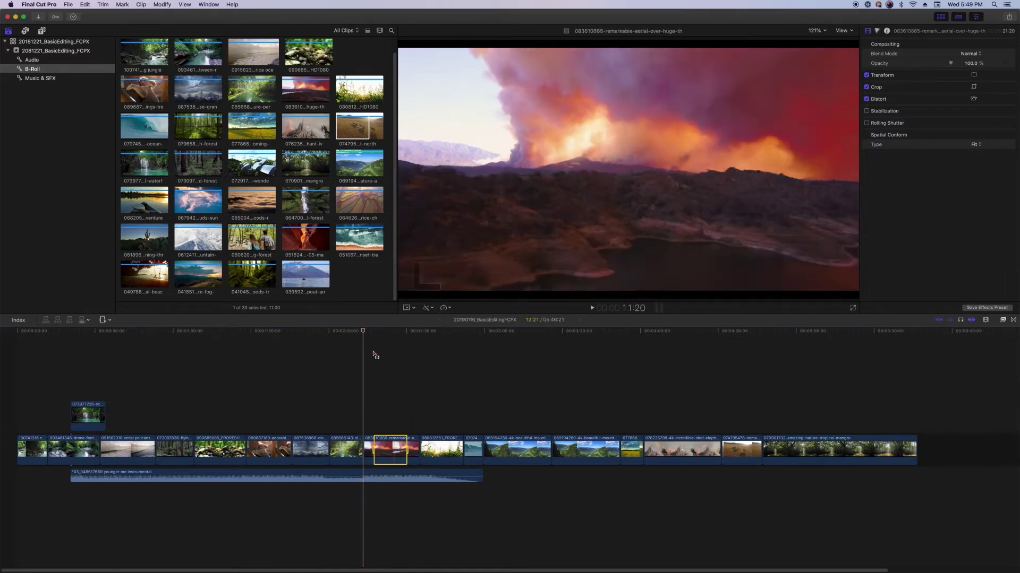
click(373, 332)
click(249, 132)
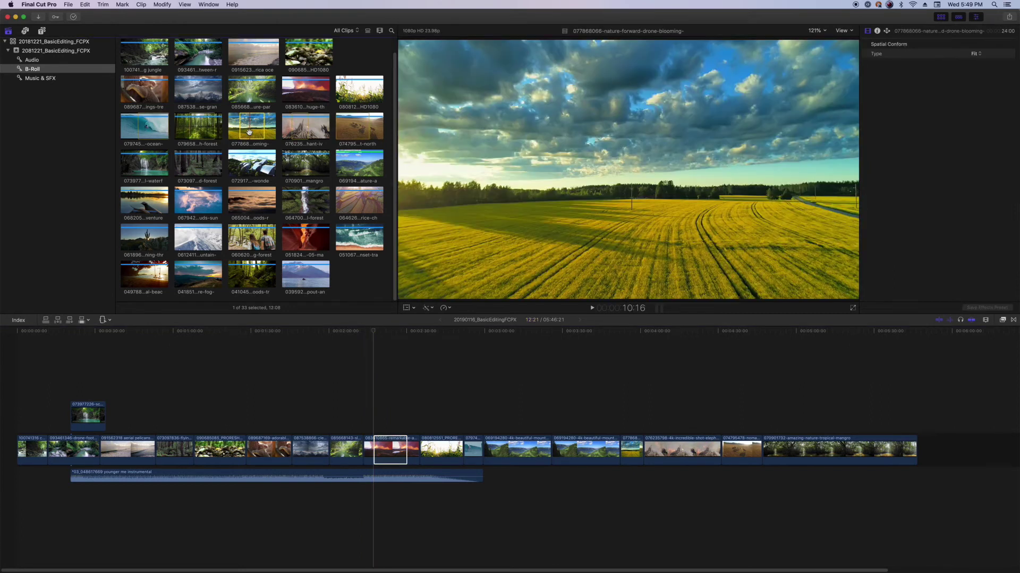
click(57, 321)
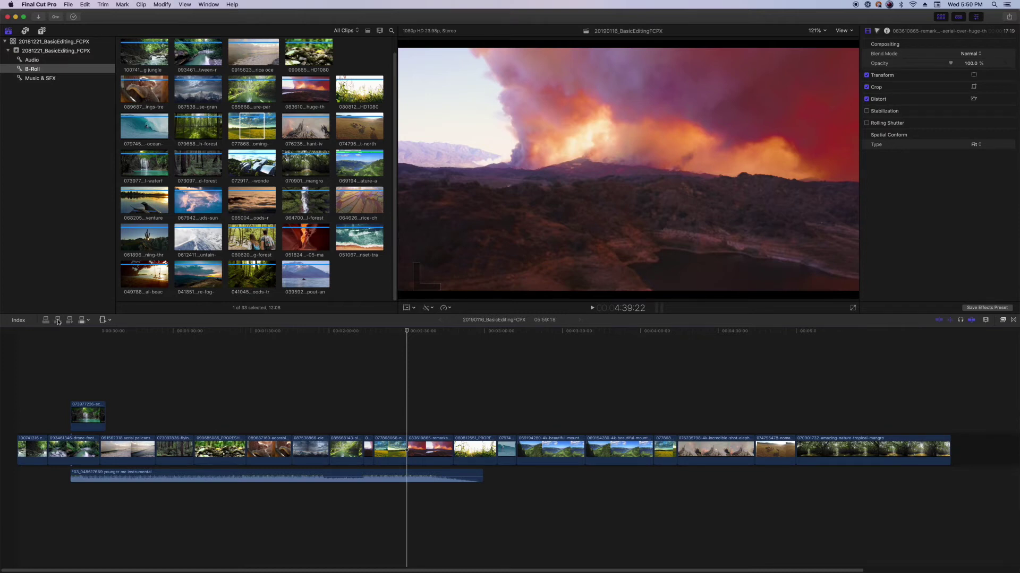
click(304, 136)
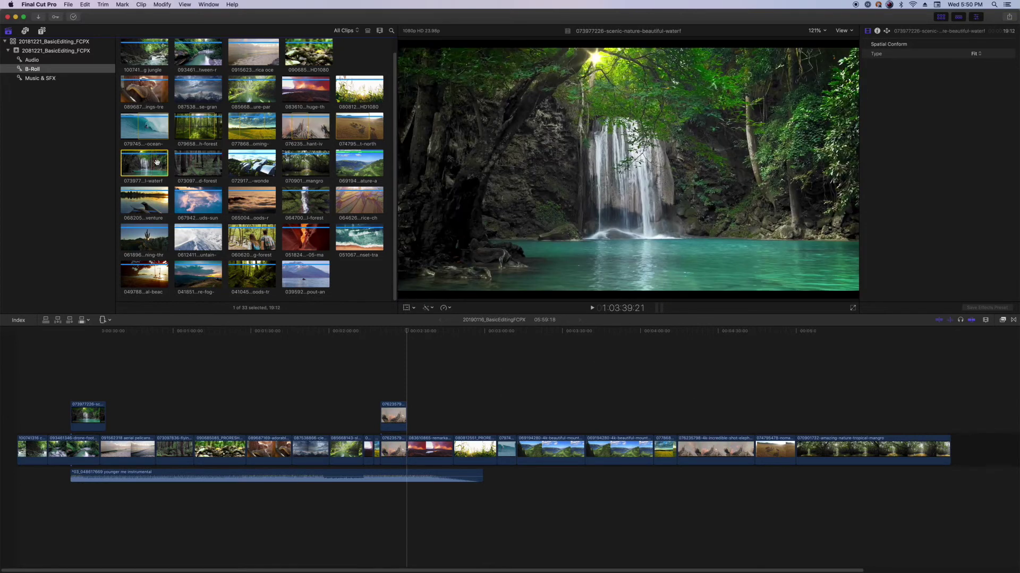
Step: Insert the waterfall, forest and wonder clips at the playhead; overwrite timeline clips 083610–069194 with browser clips 067942–061896
drag(144, 163, 302, 165)
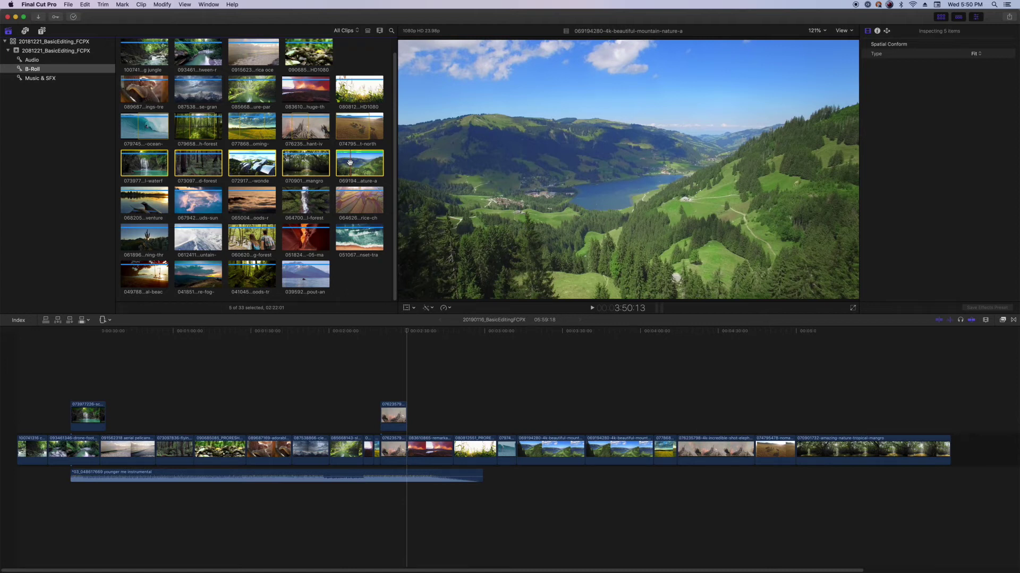
click(58, 320)
shift+click(904, 452)
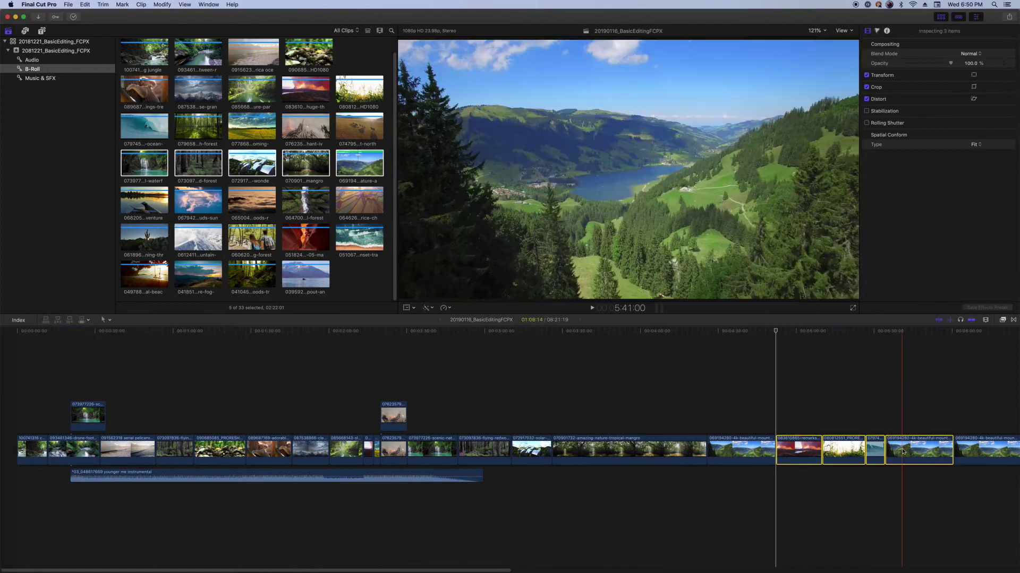
click(198, 201)
shift+click(143, 245)
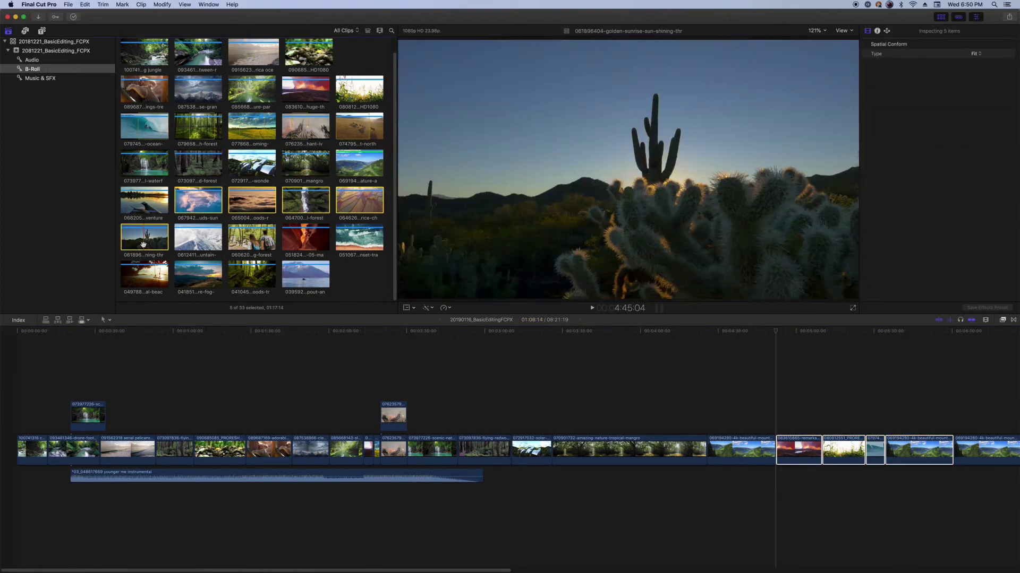
click(86, 320)
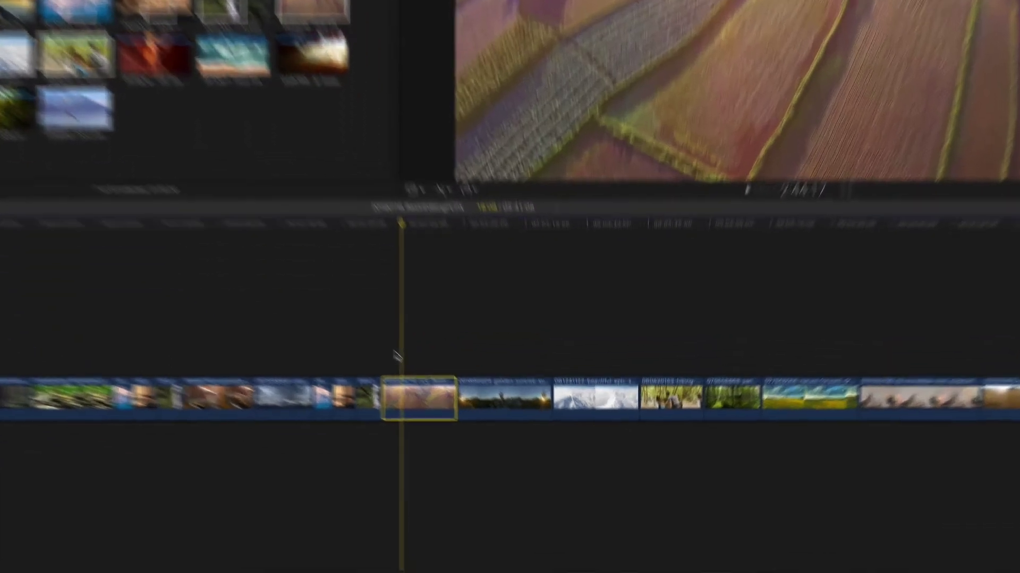
Step: Trim the rice-fields clip's end and start, then restore its full length
key(t)
drag(511, 450, 496, 454)
drag(384, 365, 413, 365)
mouse_move(322, 356)
mouse_down()
mouse_move(336, 356)
mouse_move(321, 356)
mouse_up()
Step: Lift the rice-fields and snowy clips above the storyline as connected clips; move golden-sunrise after the hiking clip
key(a)
click(332, 366)
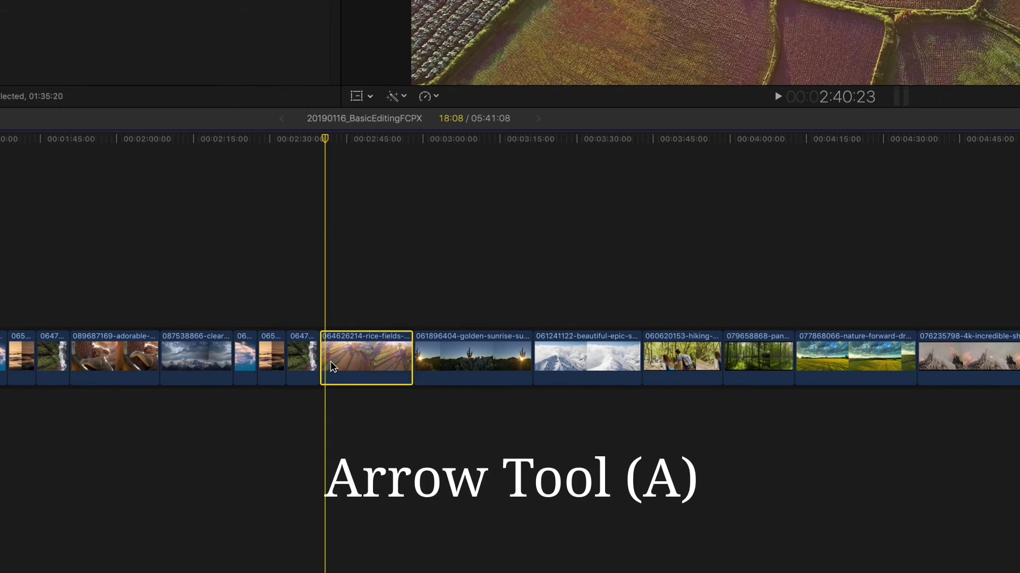
drag(346, 343, 352, 313)
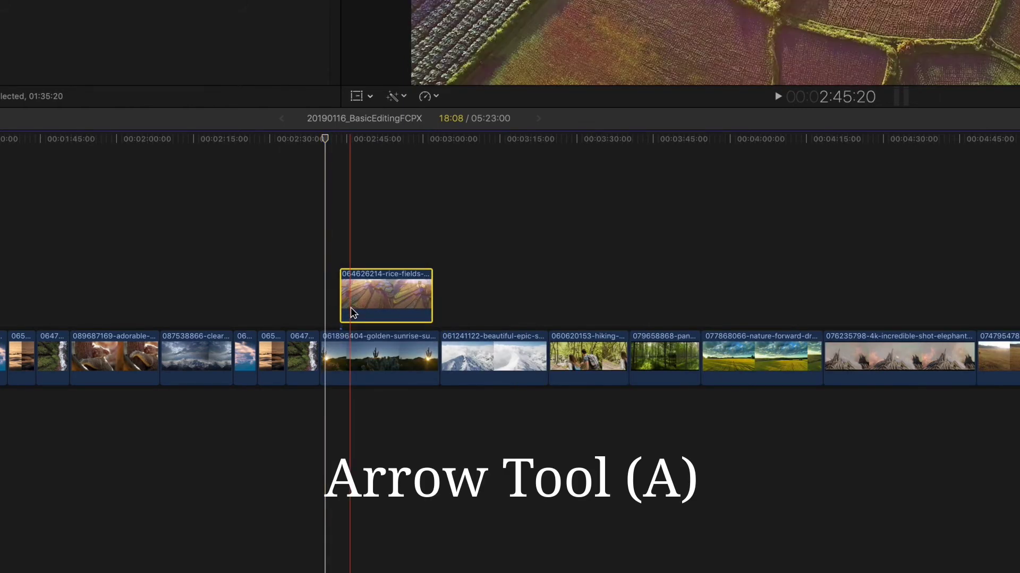
drag(483, 362, 375, 297)
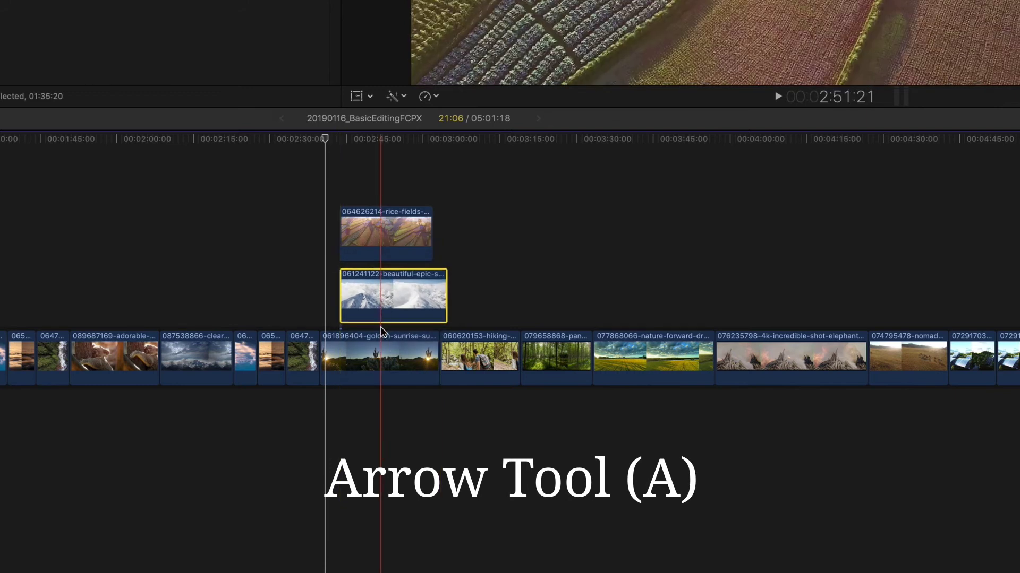
click(376, 366)
drag(376, 367, 517, 354)
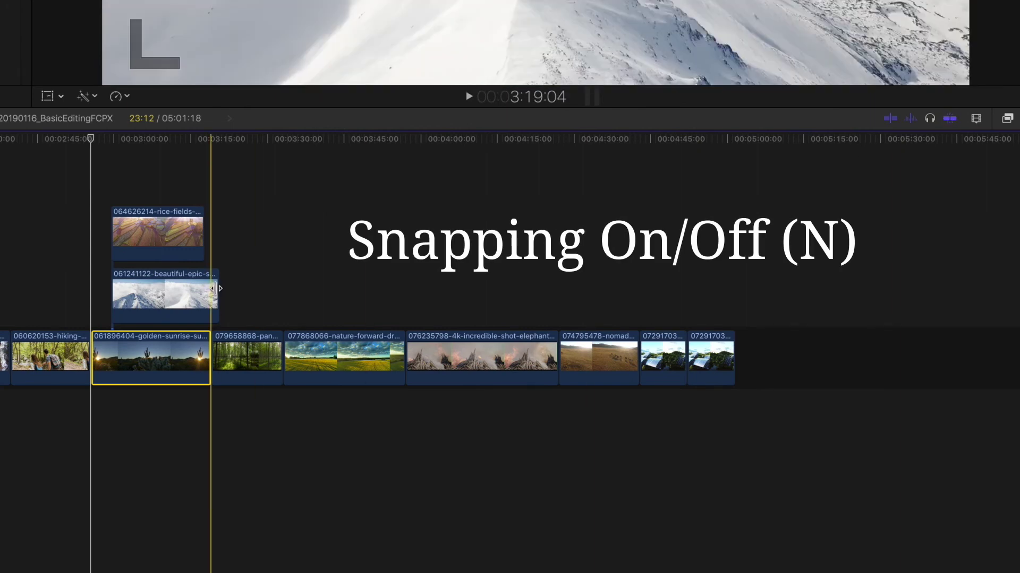
Step: Shorten the end of the snowy-mountain connected clip by 2:22 and select it
drag(217, 288, 205, 288)
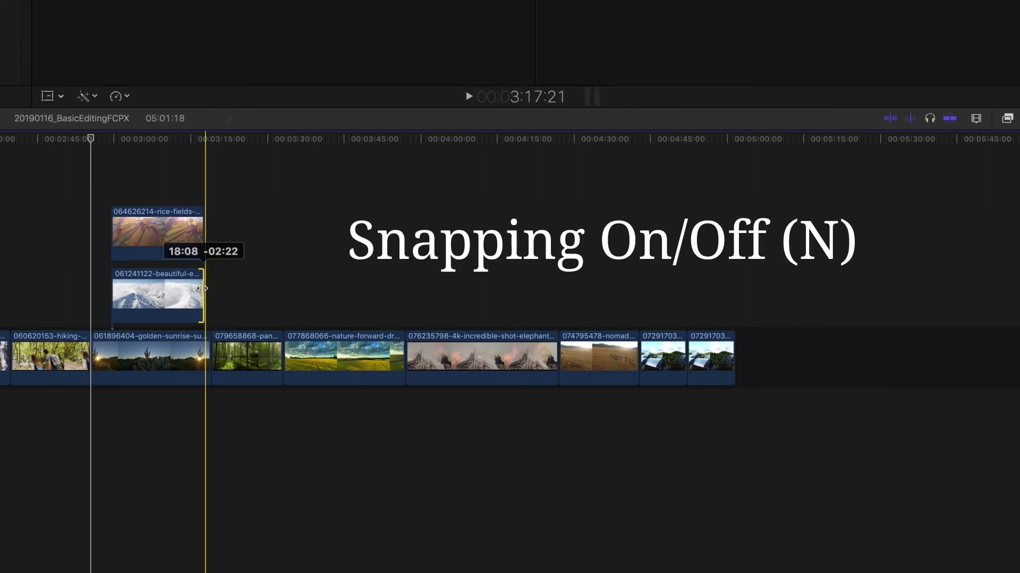
drag(202, 289, 202, 288)
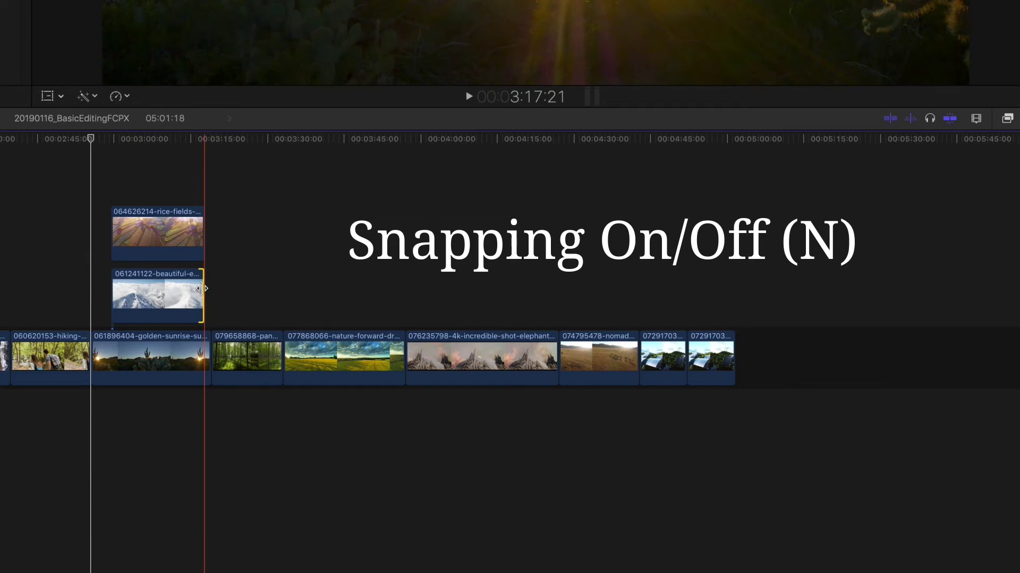
click(161, 292)
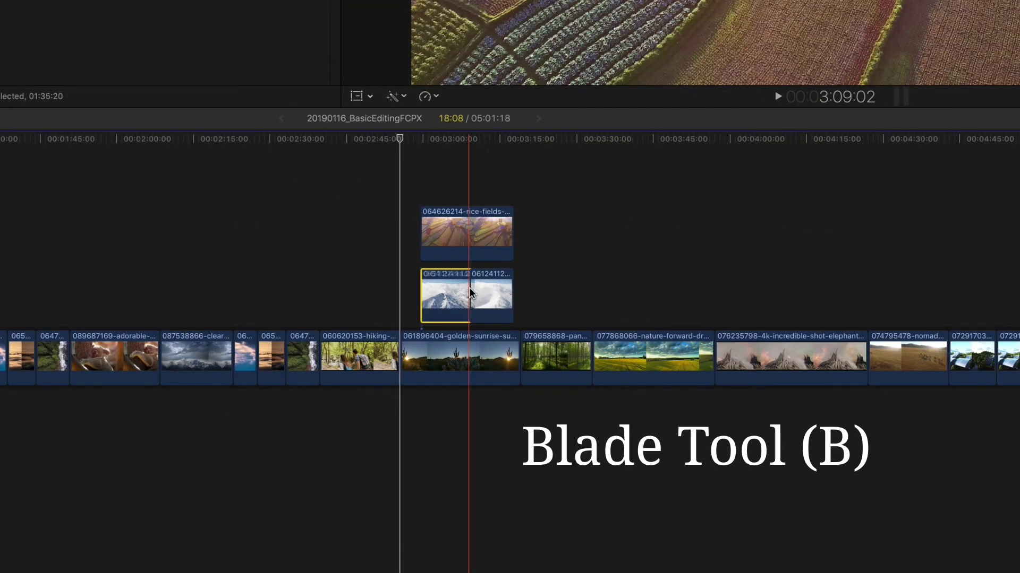
Step: Blade all clips at the current point and mark a range across the forest and drone clips
key(shift+super+b)
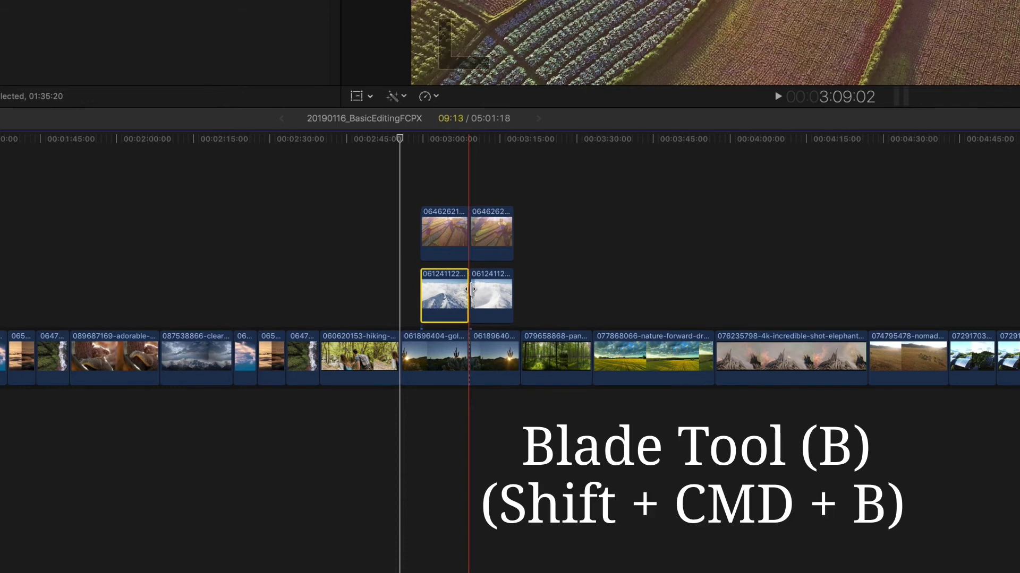
key(r)
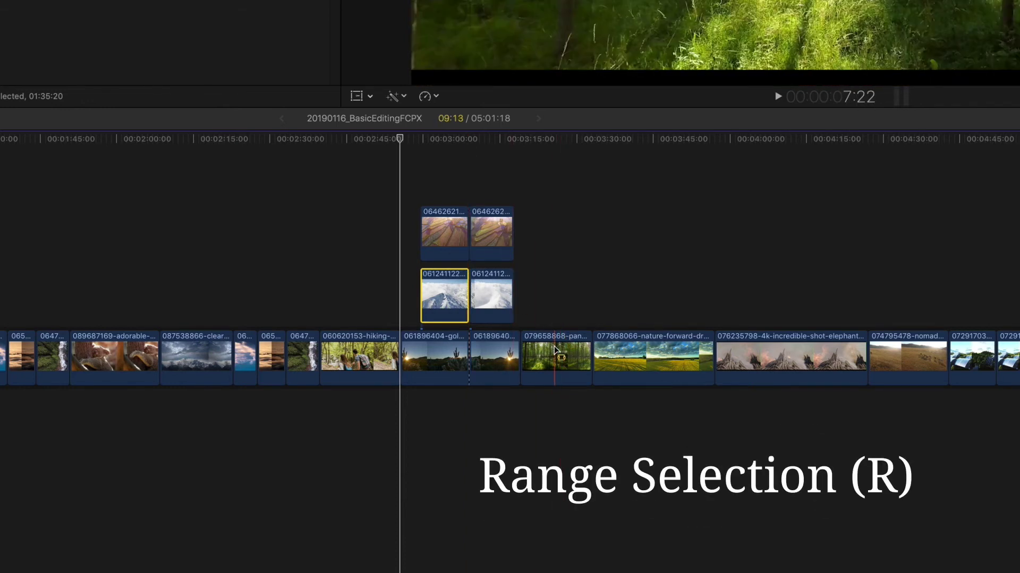
drag(555, 354, 657, 355)
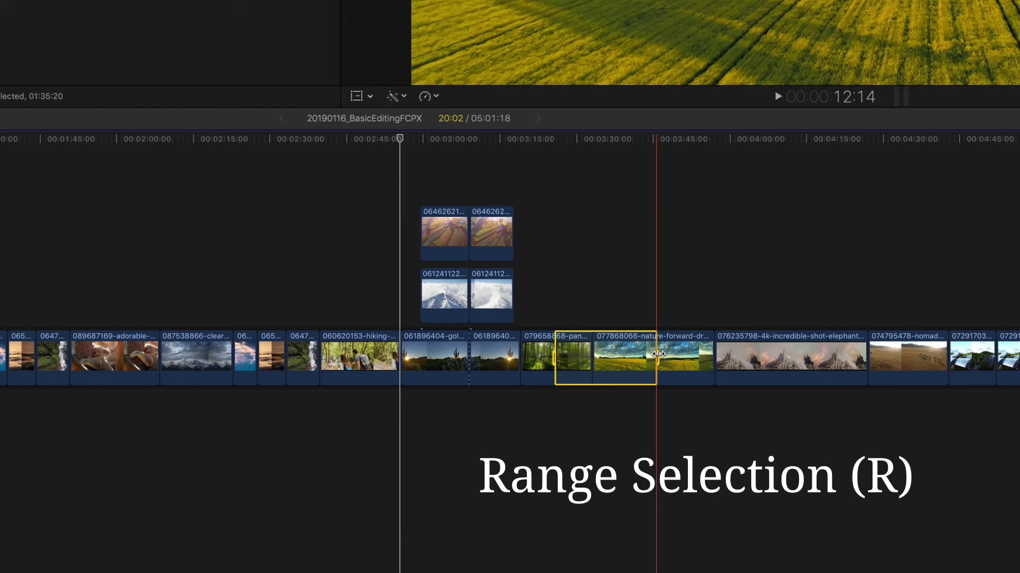
Step: Zoom the timeline in on the drone clip, back out, and pan across the clips
key(z)
click(599, 359)
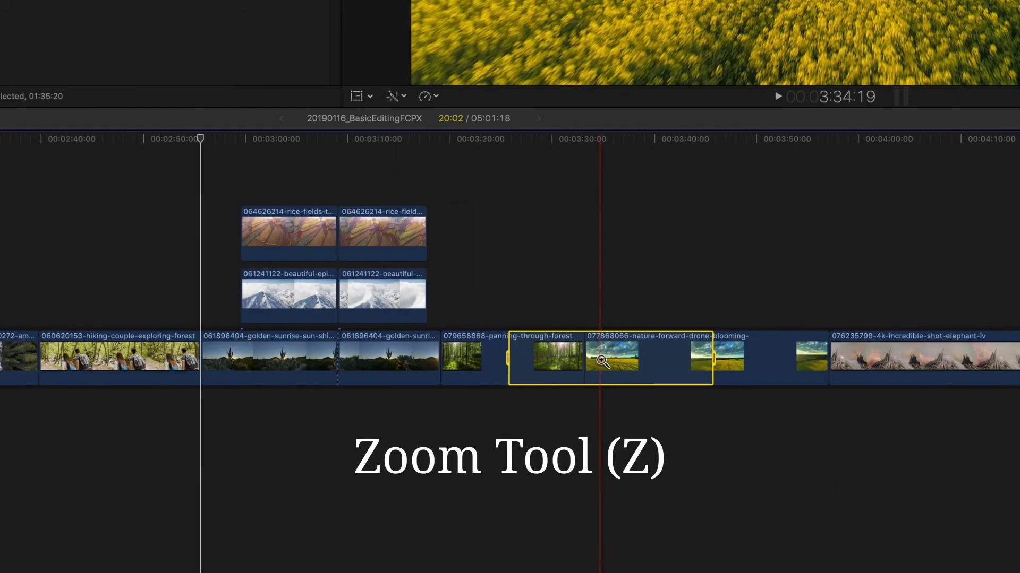
click(595, 360)
click(597, 360)
click(600, 359)
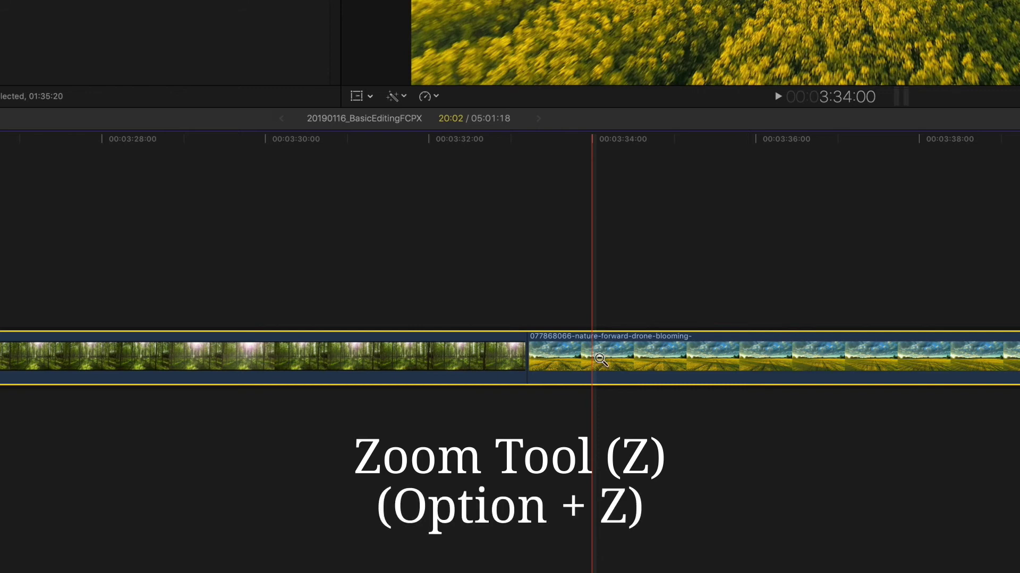
alt+click(600, 360)
alt+click(601, 360)
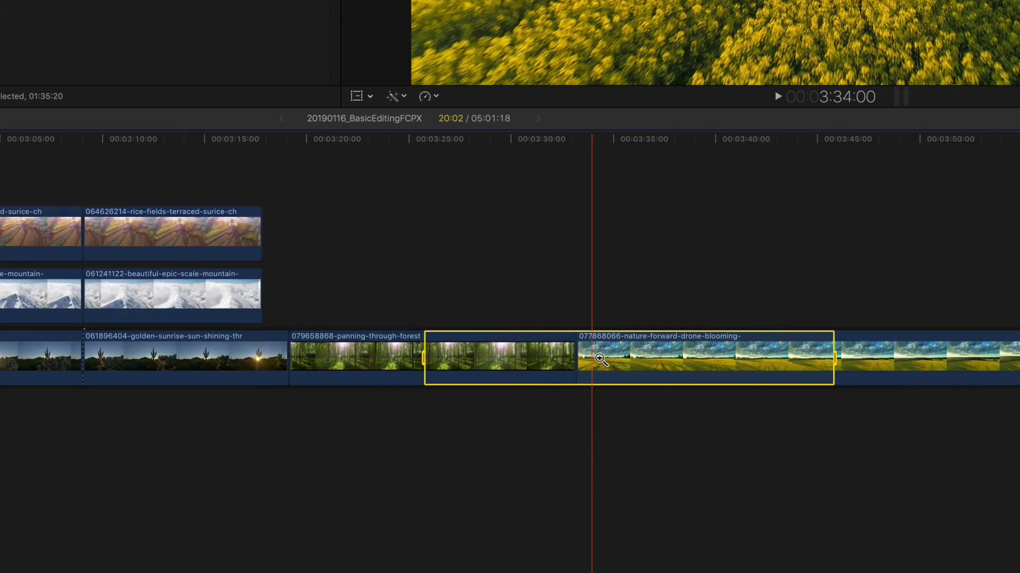
drag(599, 359, 325, 371)
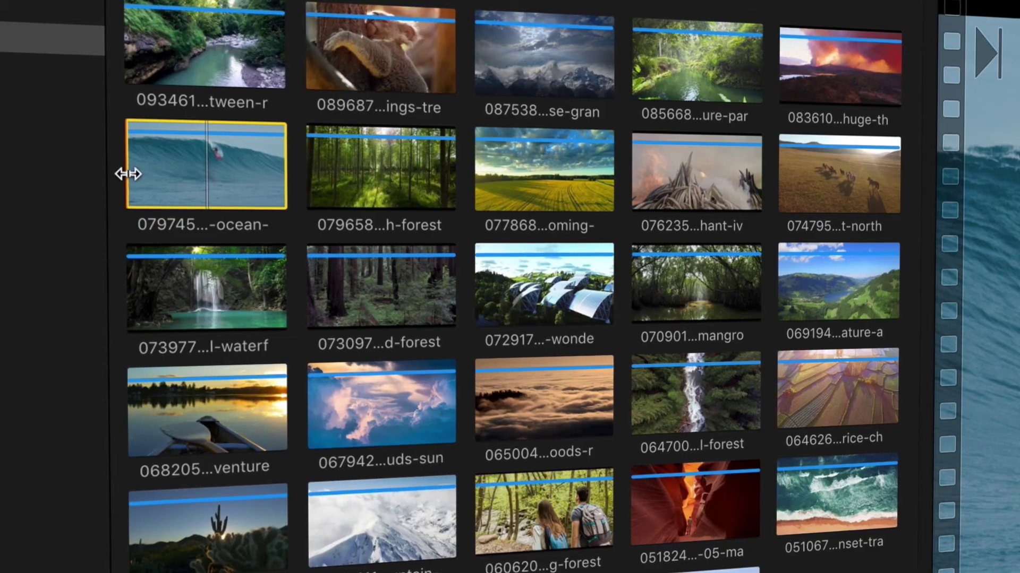
Step: Set the ocean clip's range to 14:22, add the redwood clip, put snowy below rice-fields, push golden-sunrise later
drag(130, 171, 172, 175)
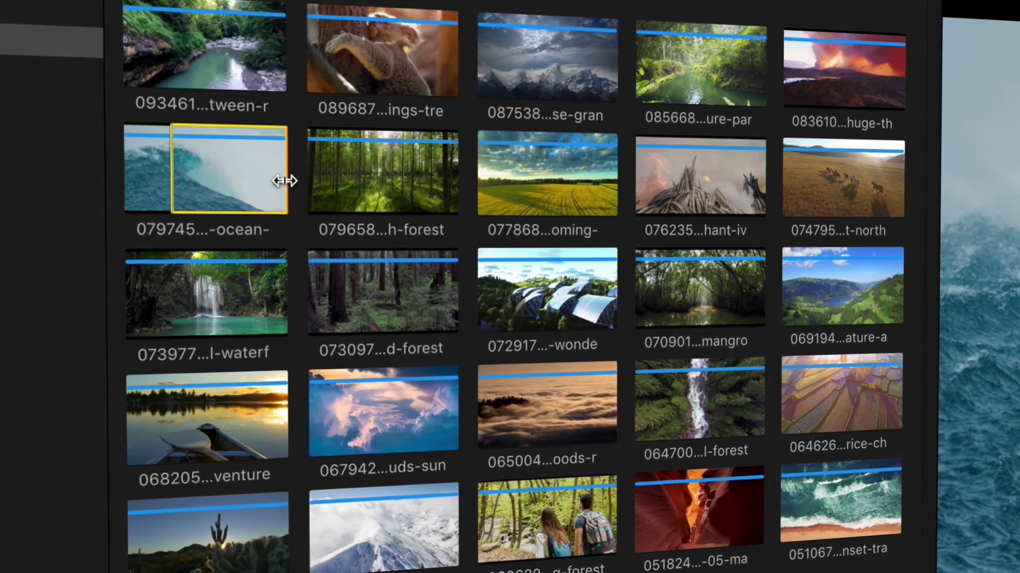
drag(284, 181, 245, 188)
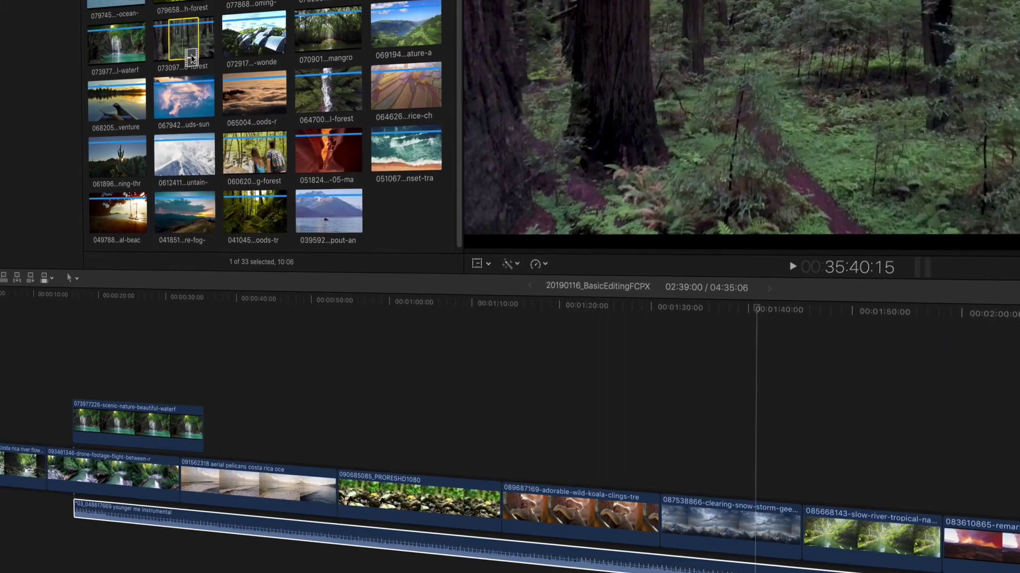
drag(182, 29, 335, 483)
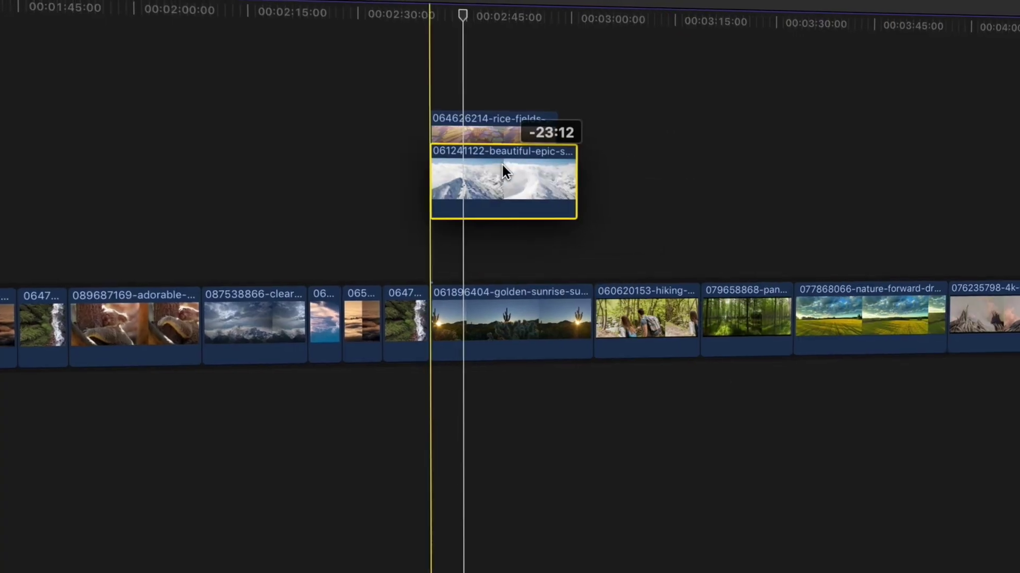
drag(505, 173, 501, 243)
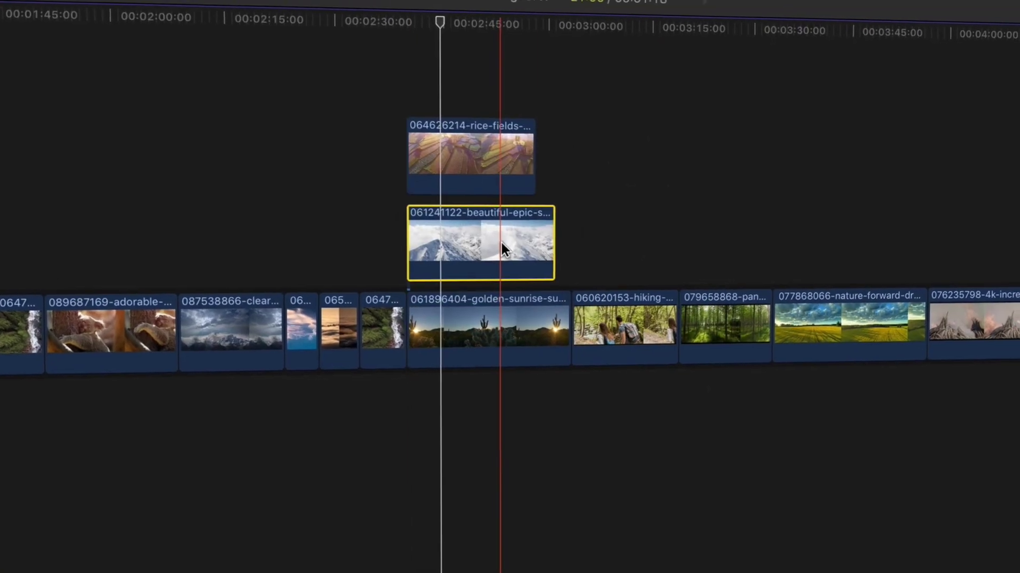
drag(491, 321, 709, 334)
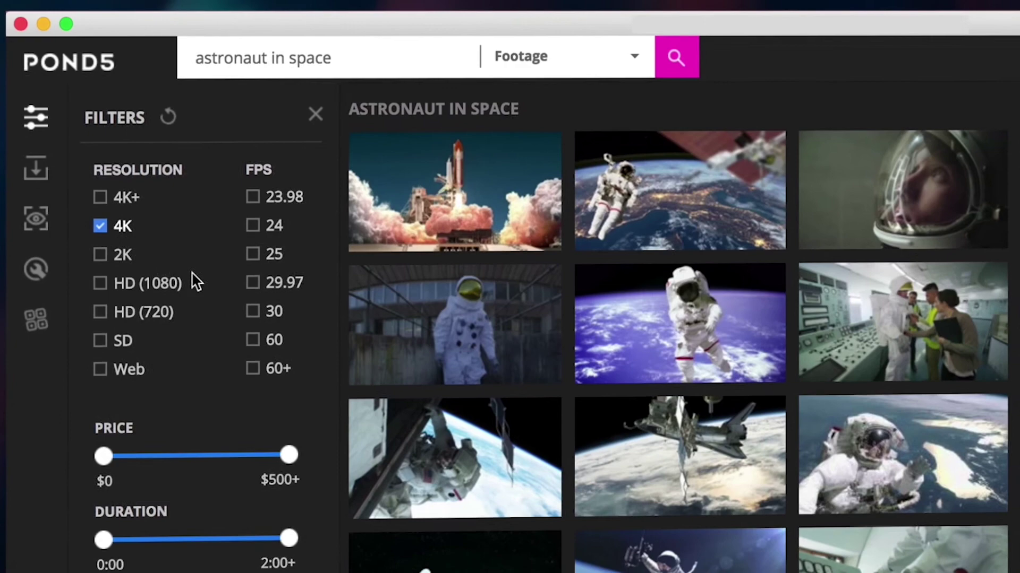
Step: Filter to 29.97 fps with a $135 price cap and add the astronaut portrait clip
click(253, 282)
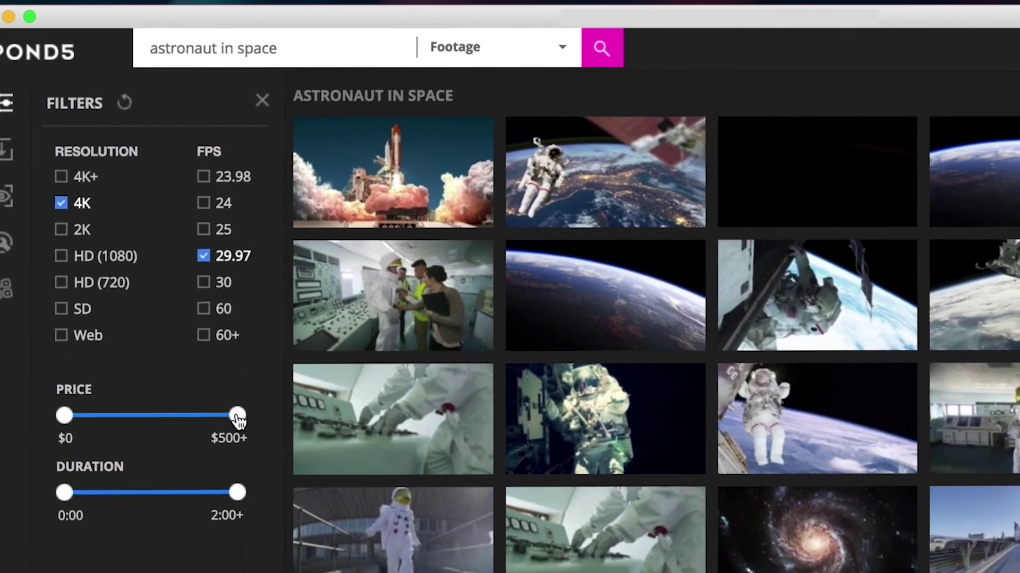
drag(289, 455, 194, 452)
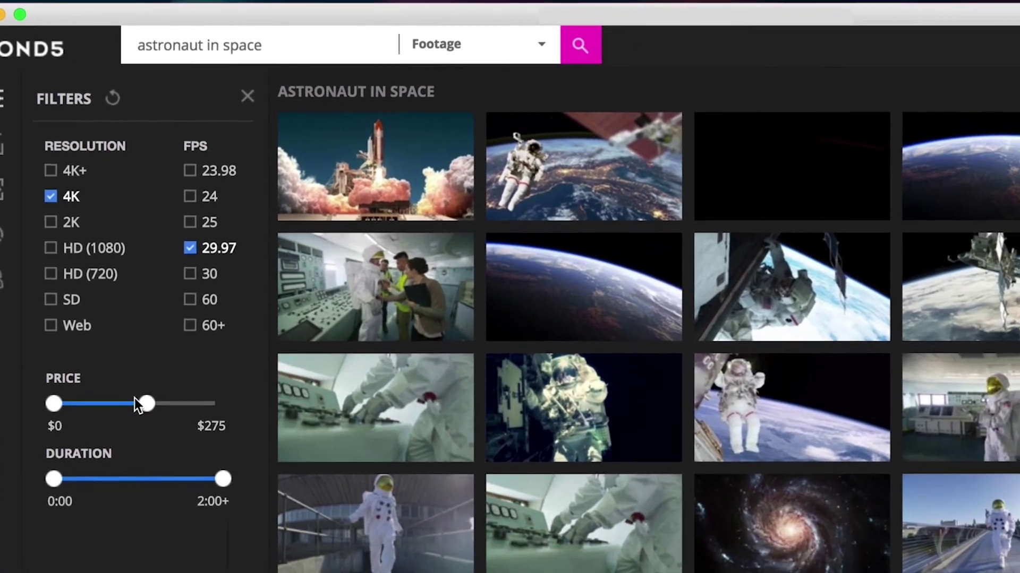
drag(135, 398, 88, 400)
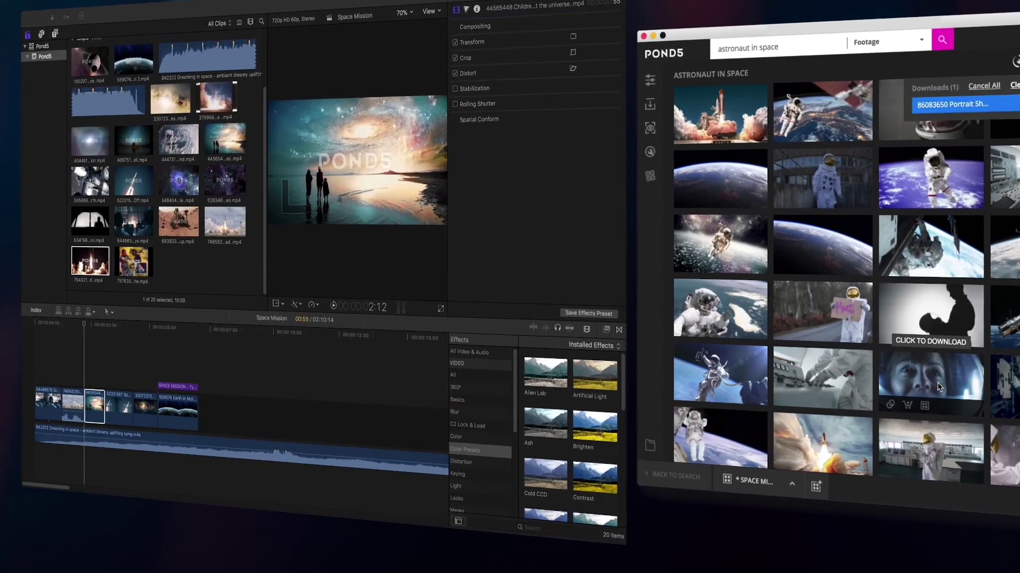
drag(937, 387, 137, 407)
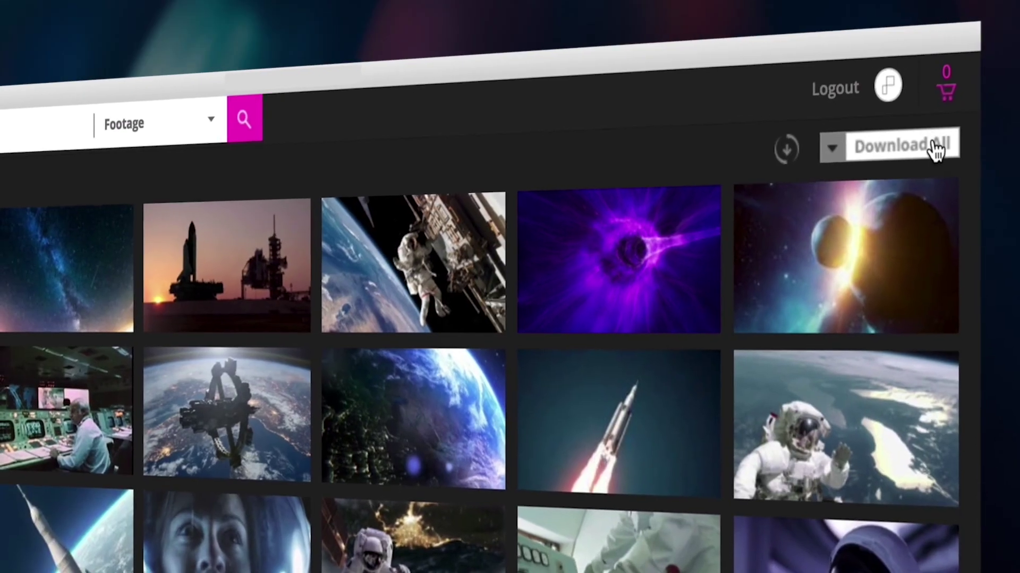
Step: Download all collected clips and open the 50 free media clips collection
click(937, 147)
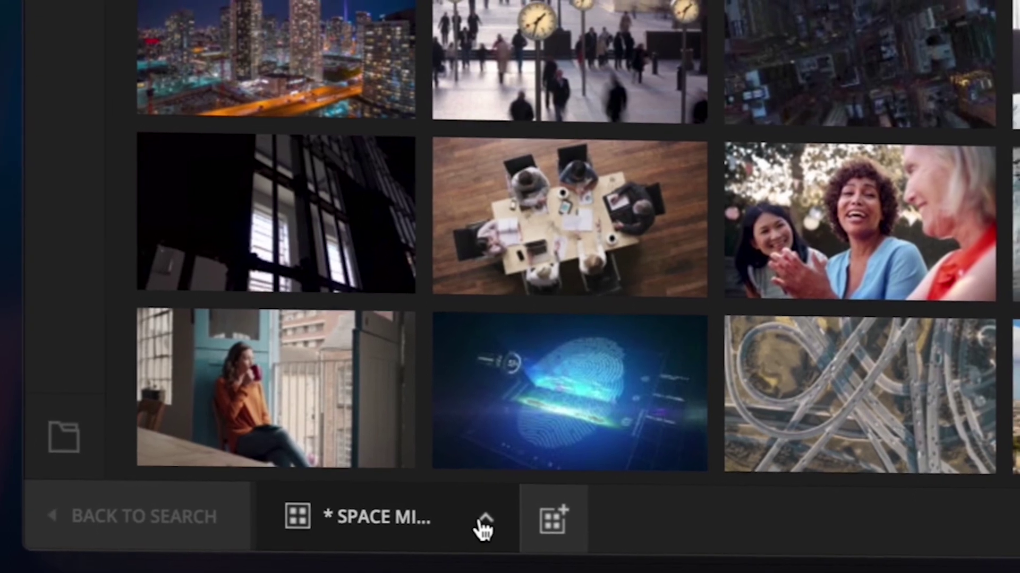
click(479, 525)
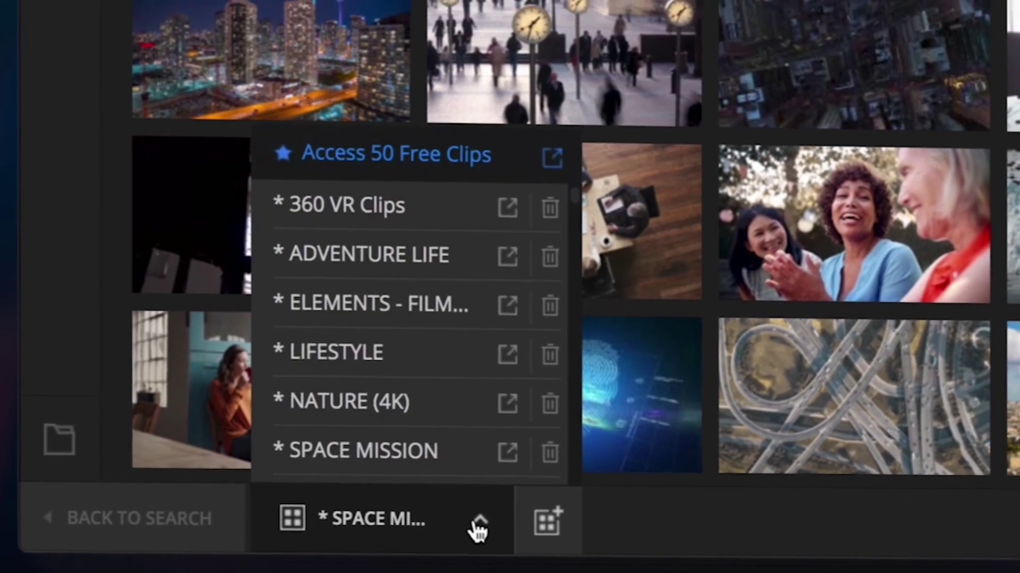
click(420, 159)
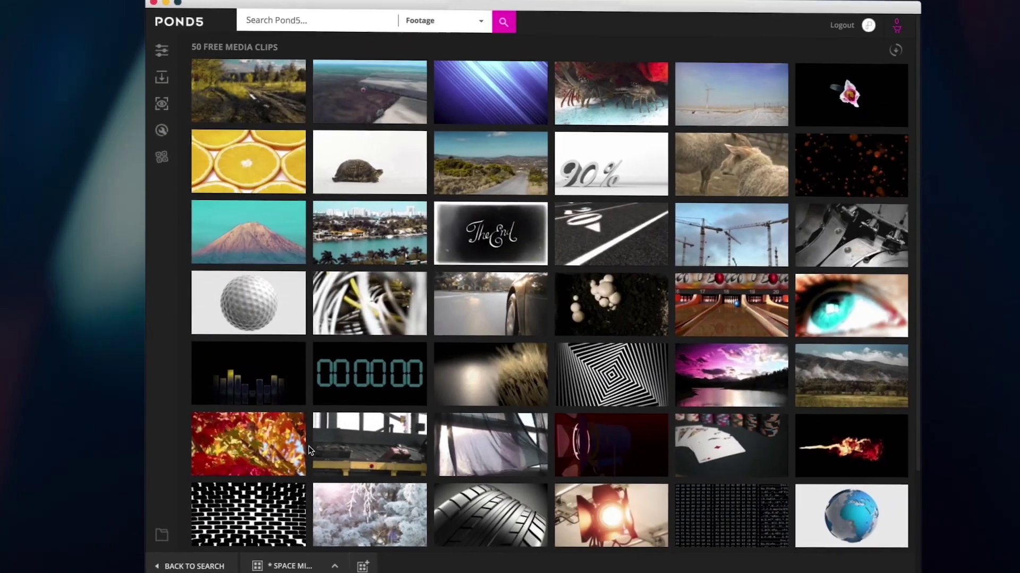